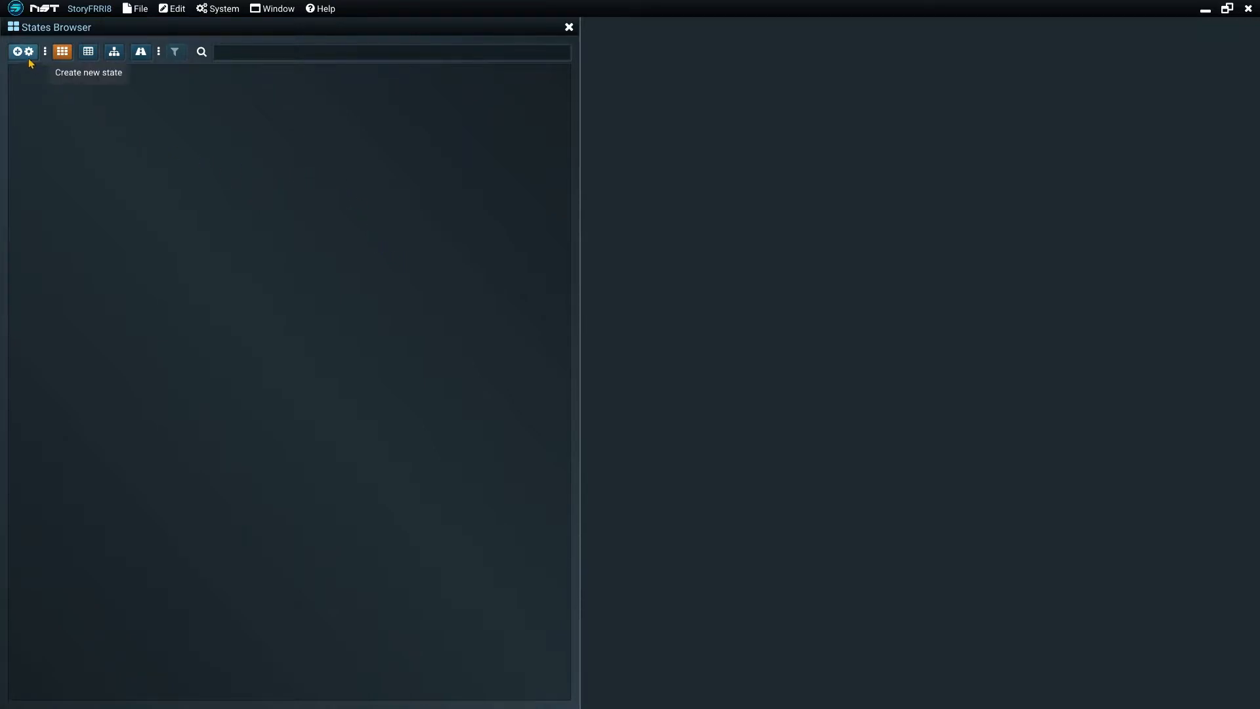
Create a new state and open it for editing in an enlarged State Editor docked beside the States Browser
click(25, 58)
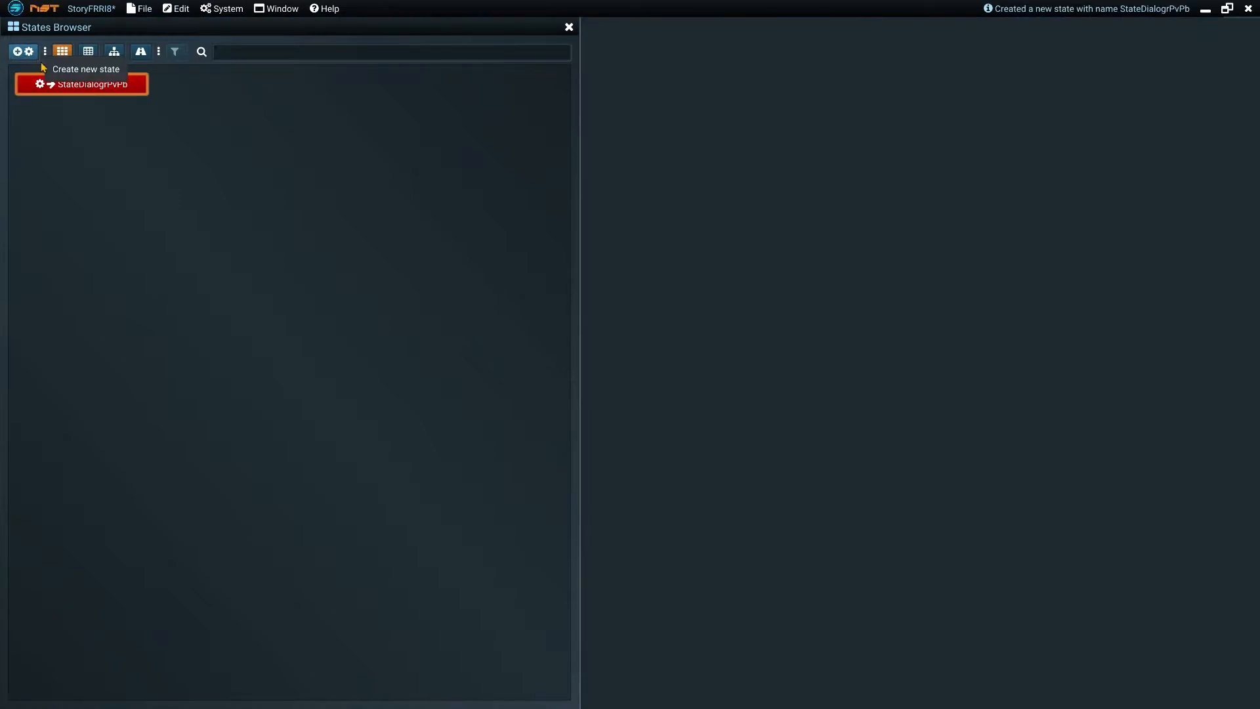
mouse_move(78, 89)
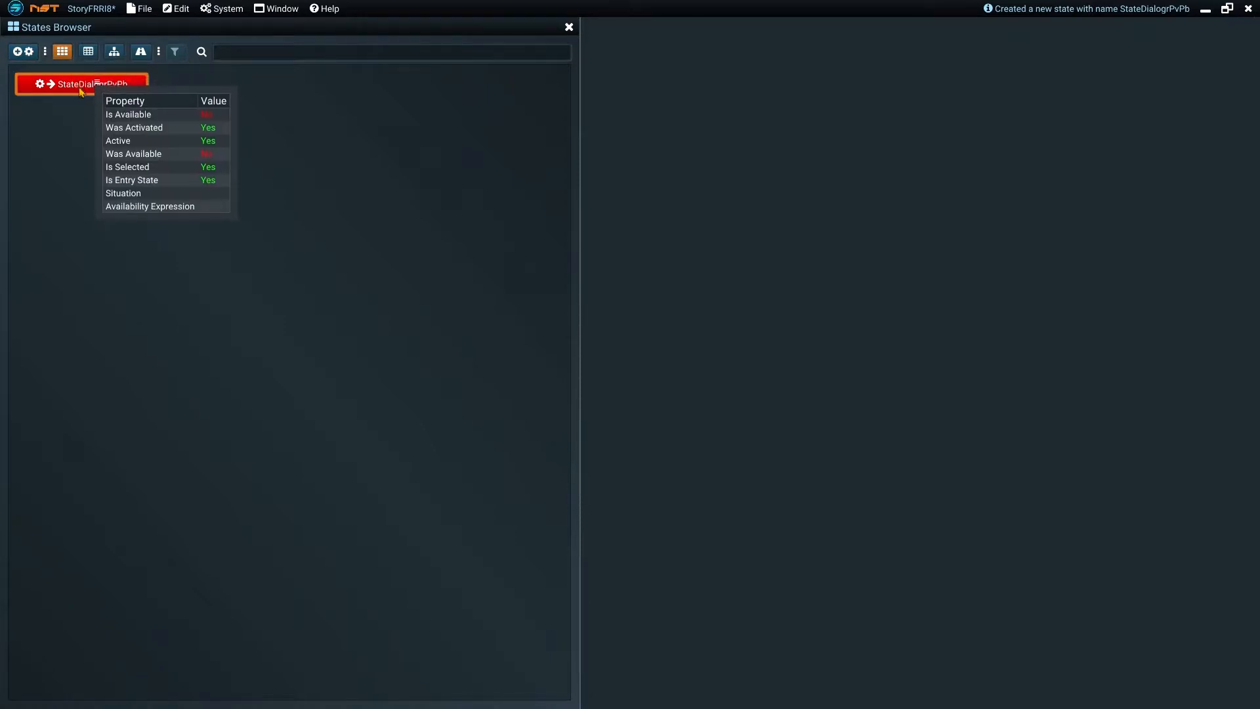
click(79, 89)
click(79, 90)
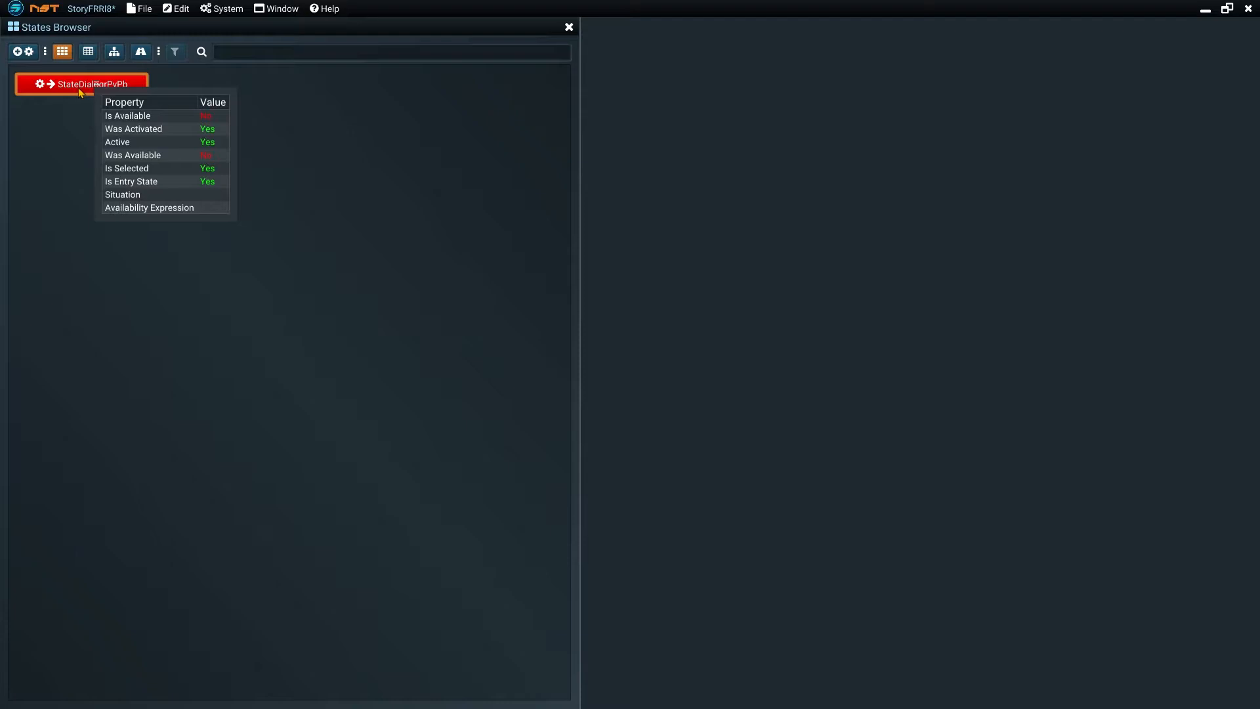
right_click(78, 88)
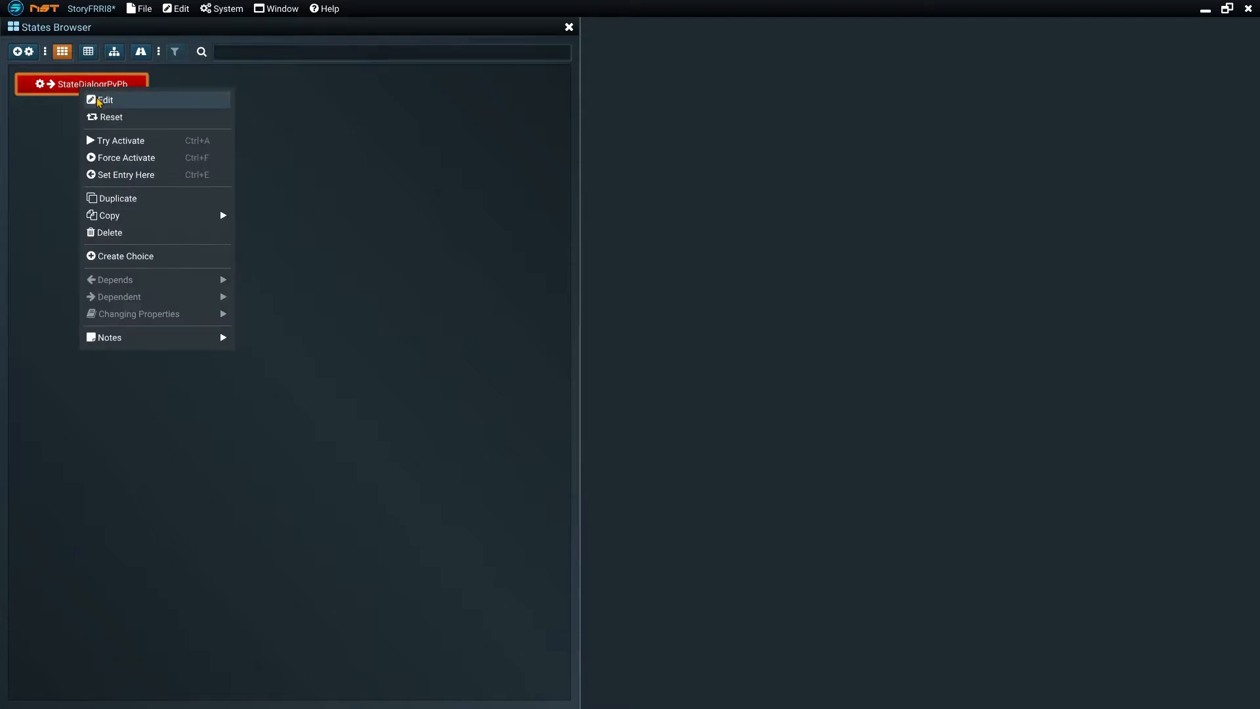
click(99, 101)
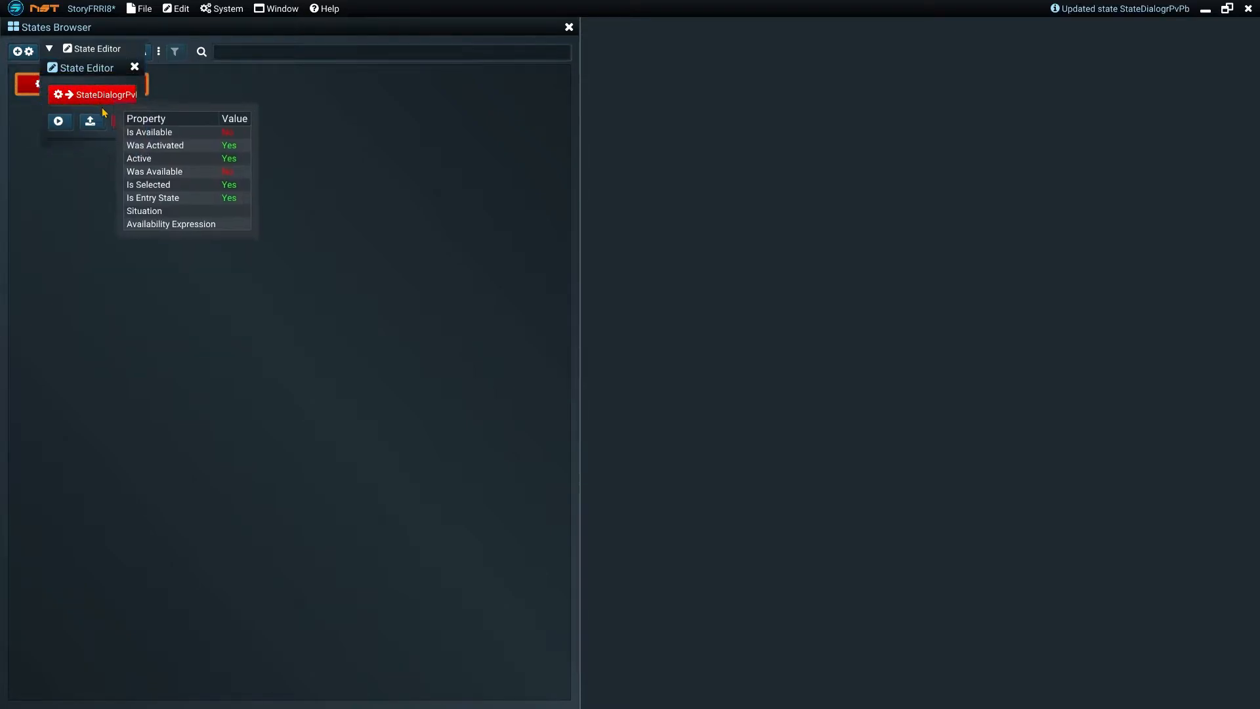
drag(139, 143, 492, 410)
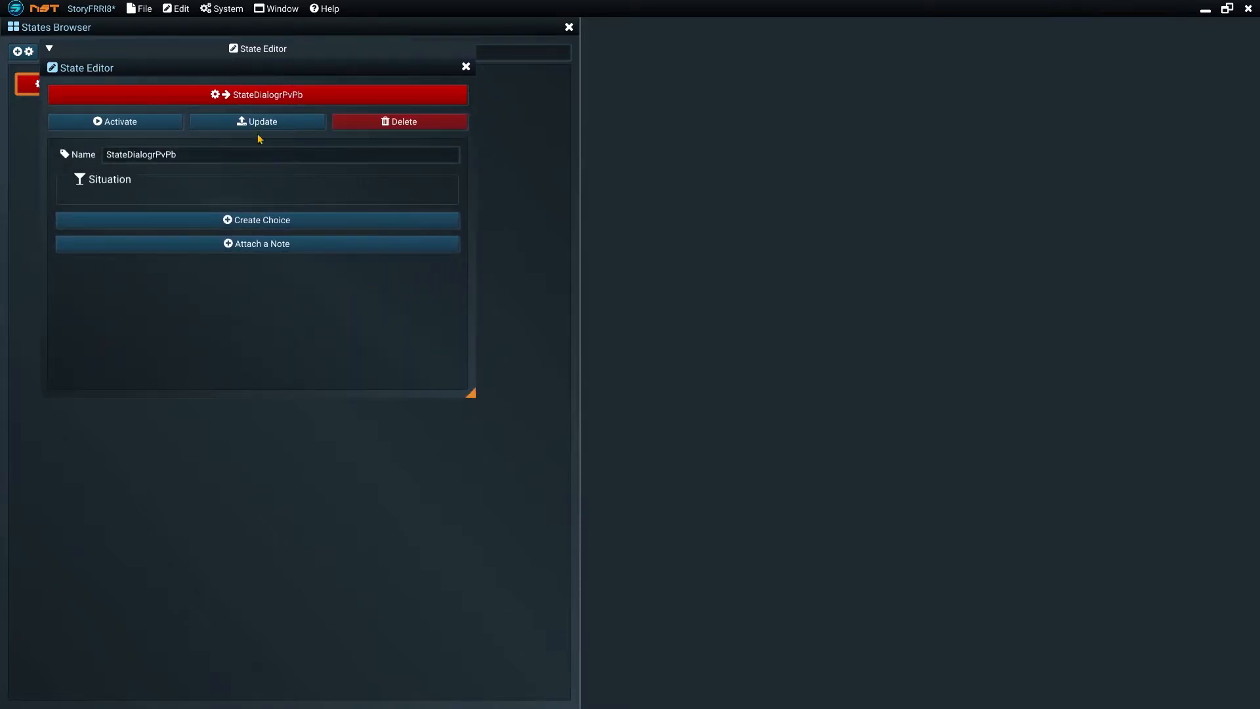
drag(250, 76, 919, 366)
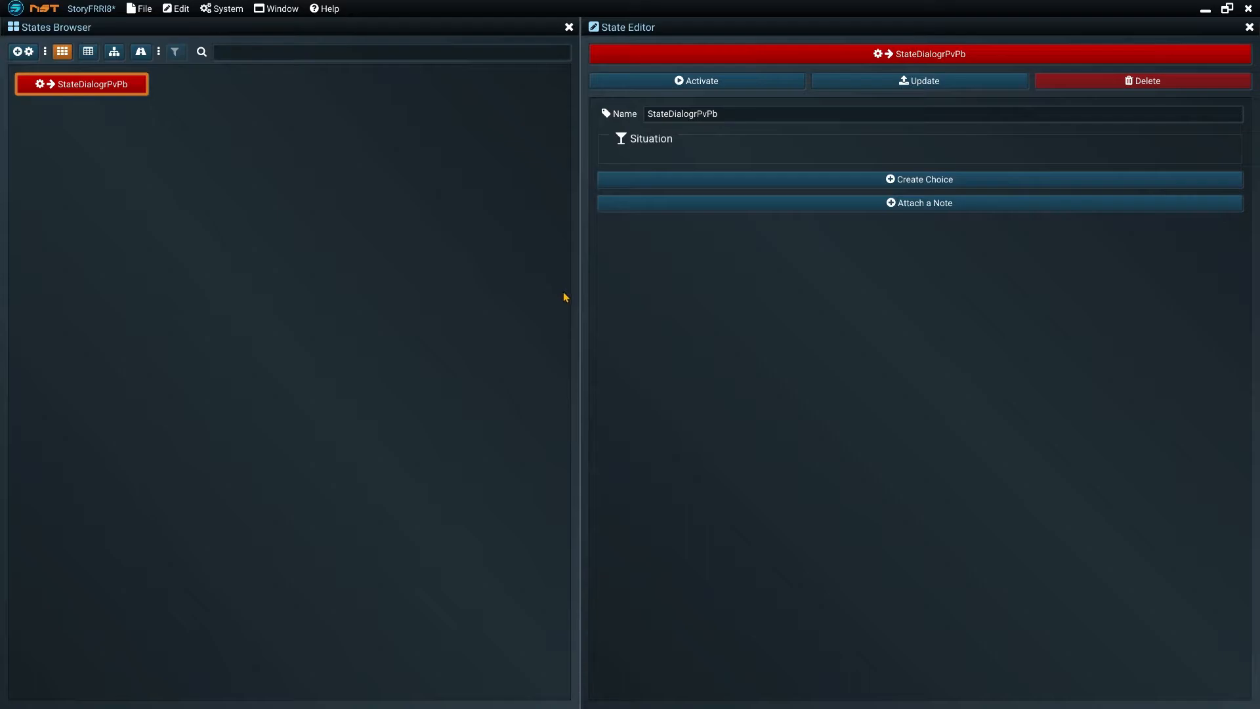
Rename the new state as SpookEntersAlley
double_click(737, 116)
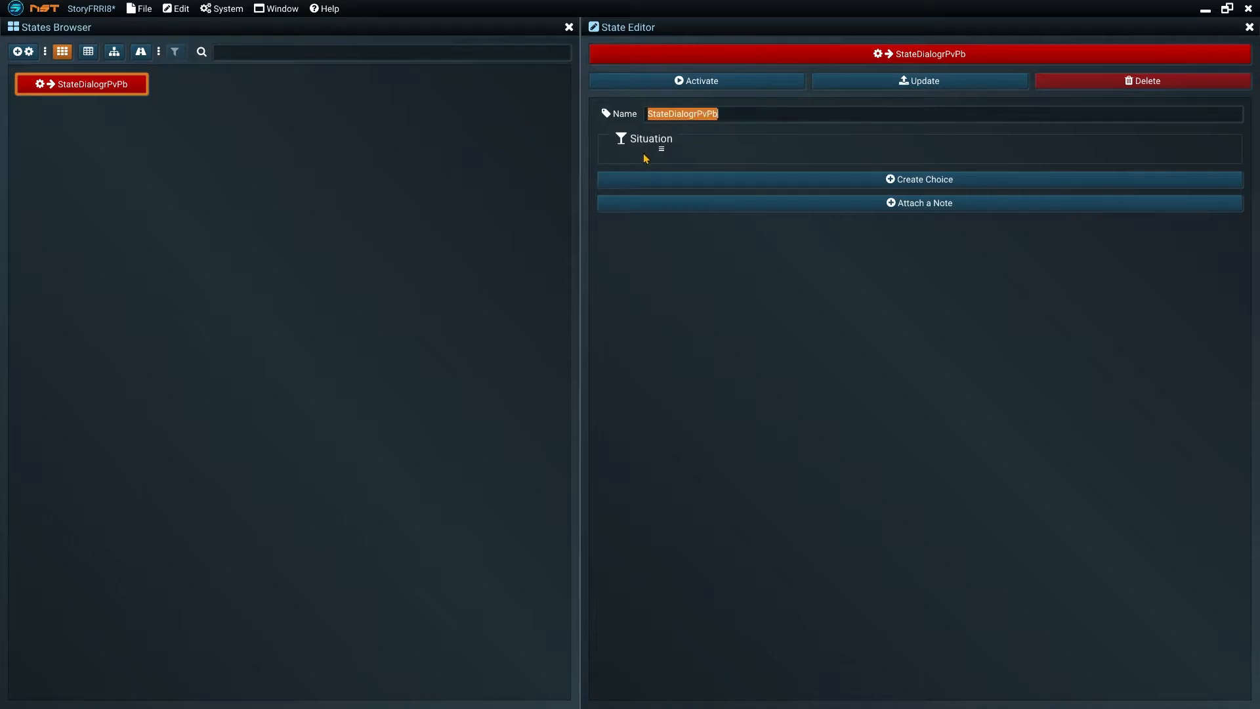
text(SpookEntersAlley)
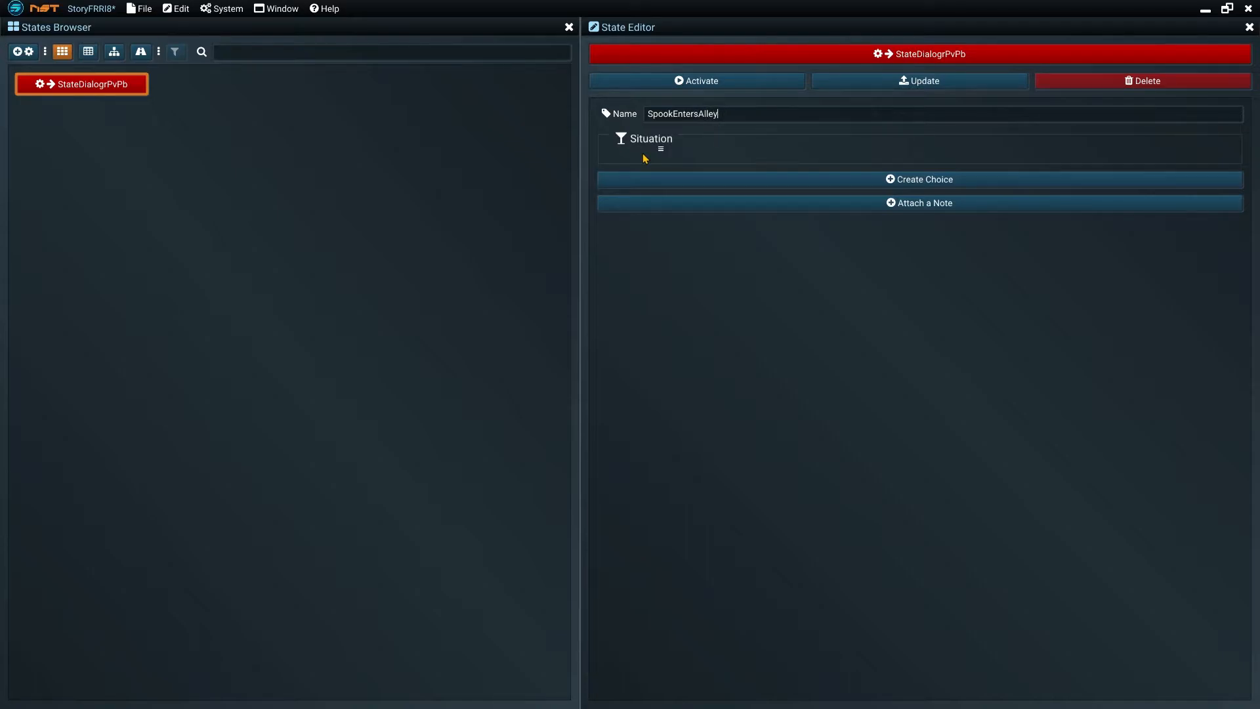
key(Return)
Open the SpookEntersAlley situation text in Notepad and dock the enlarged Notepad window below the State Editor
right_click(696, 152)
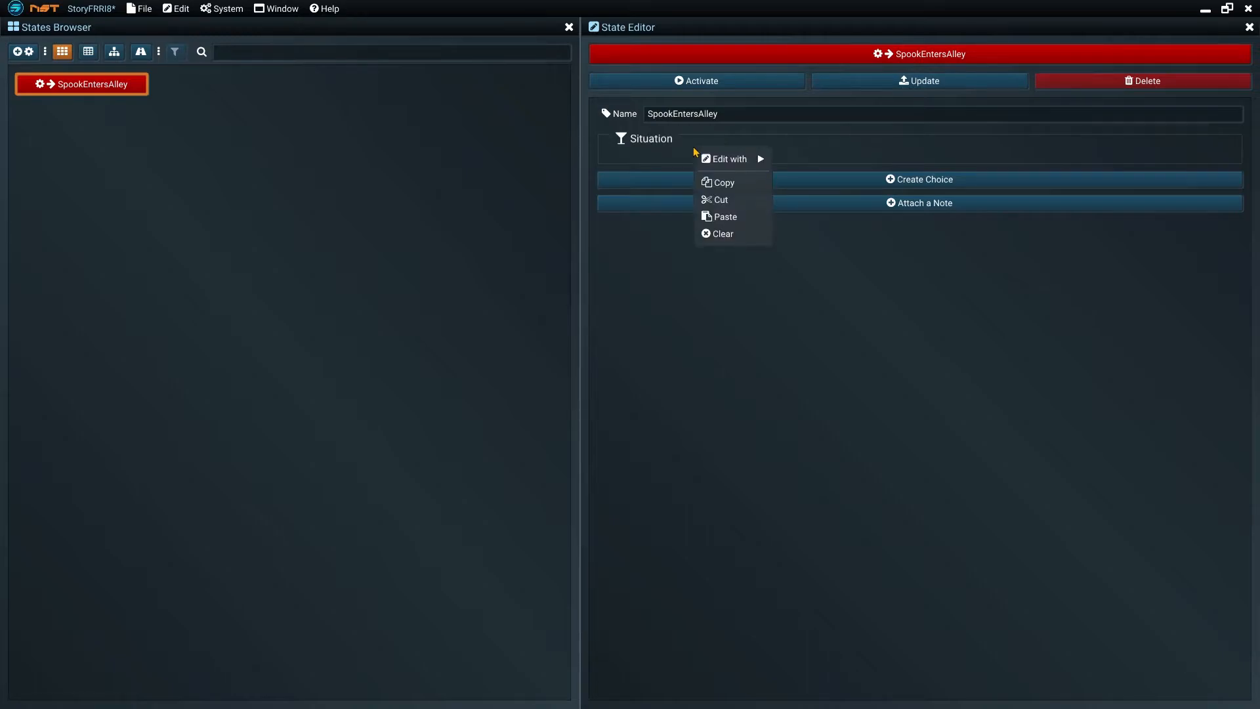
mouse_move(722, 159)
click(800, 160)
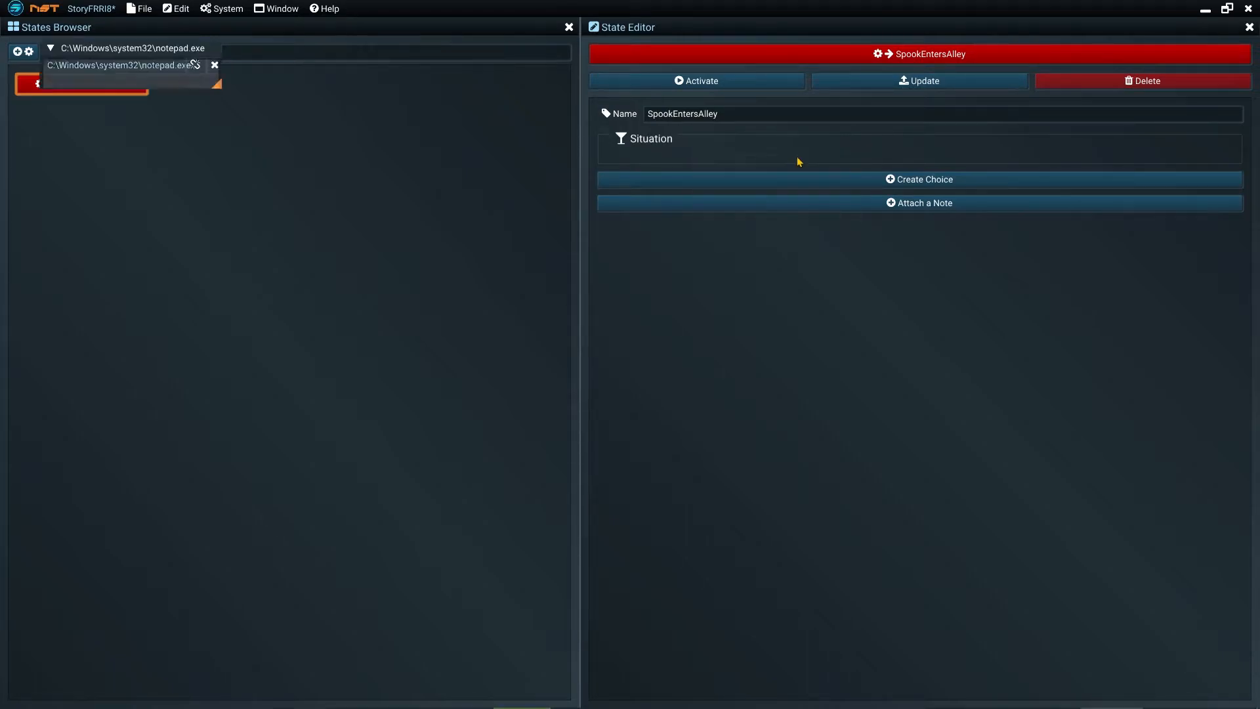
drag(197, 59, 555, 410)
drag(349, 132, 880, 387)
click(869, 484)
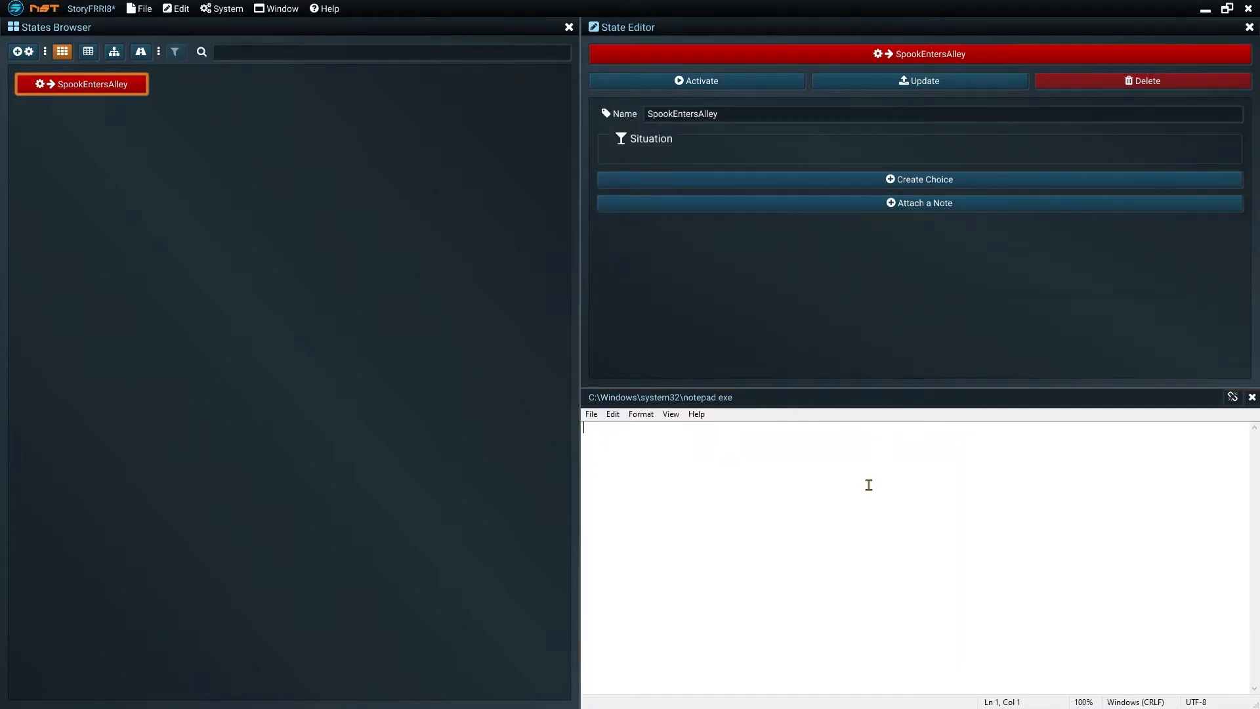
Write the situation: a dark New York alley, police with dogs northwards, another alley eastwards, a climbable fire escape westwards, ending "What is your next step?"
text(You steer into a dark New York alley. )
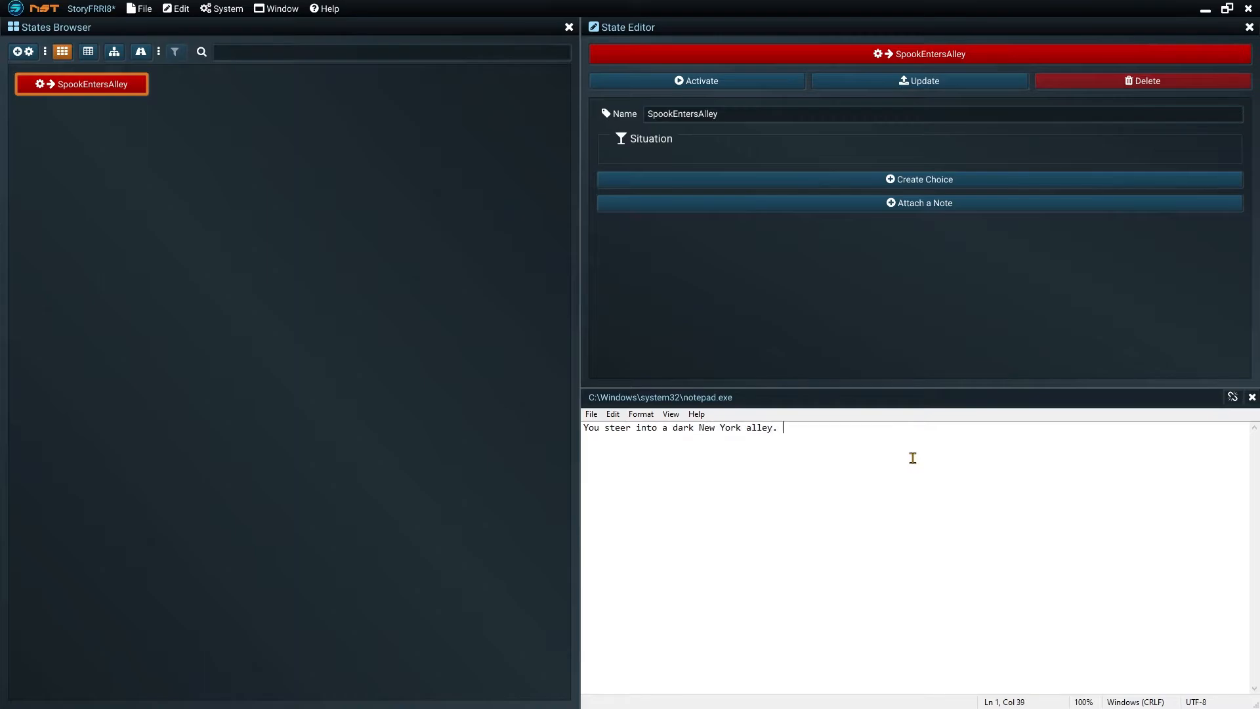
text(Northwards, you see police officer)
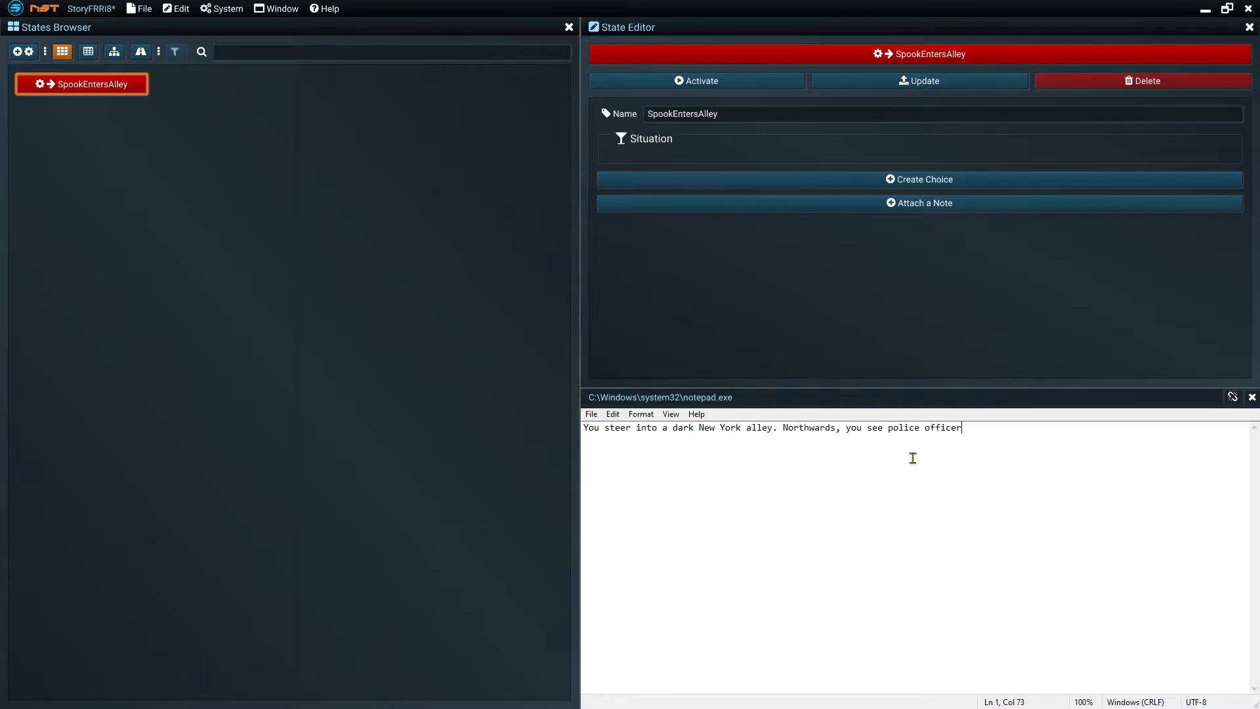
text(s coming towards you. They have p)
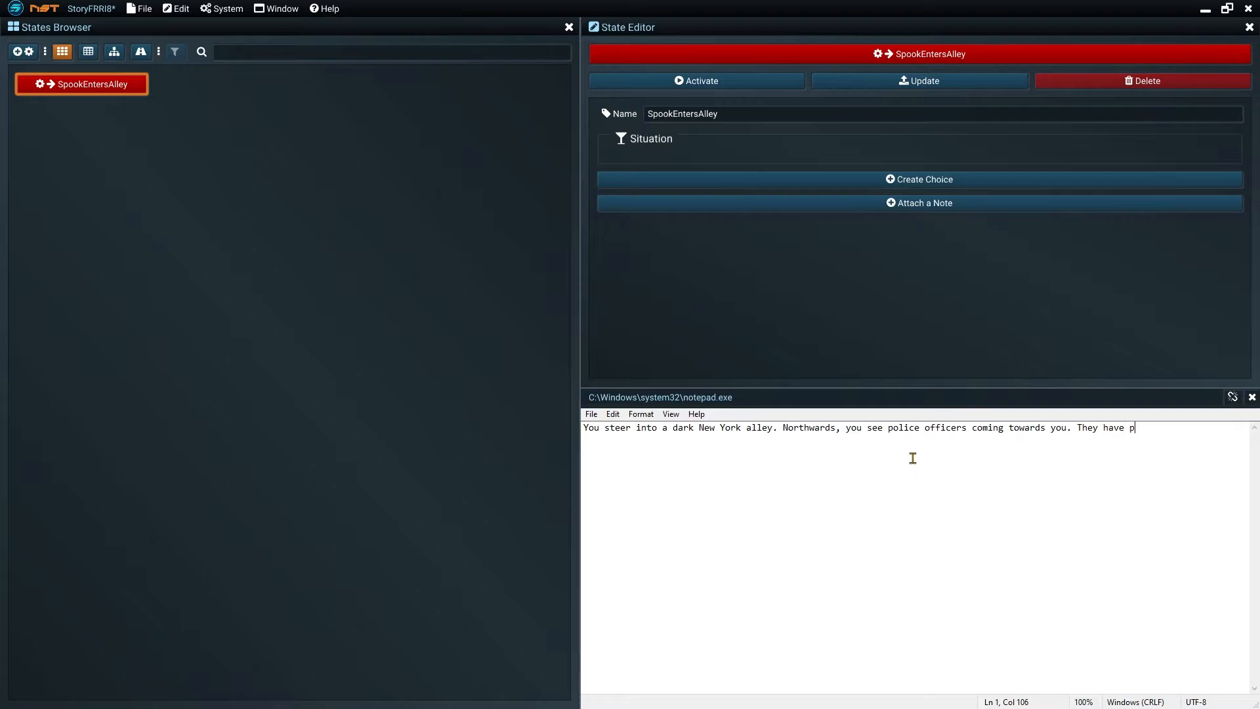
text(olice dogs with them in an attemp)
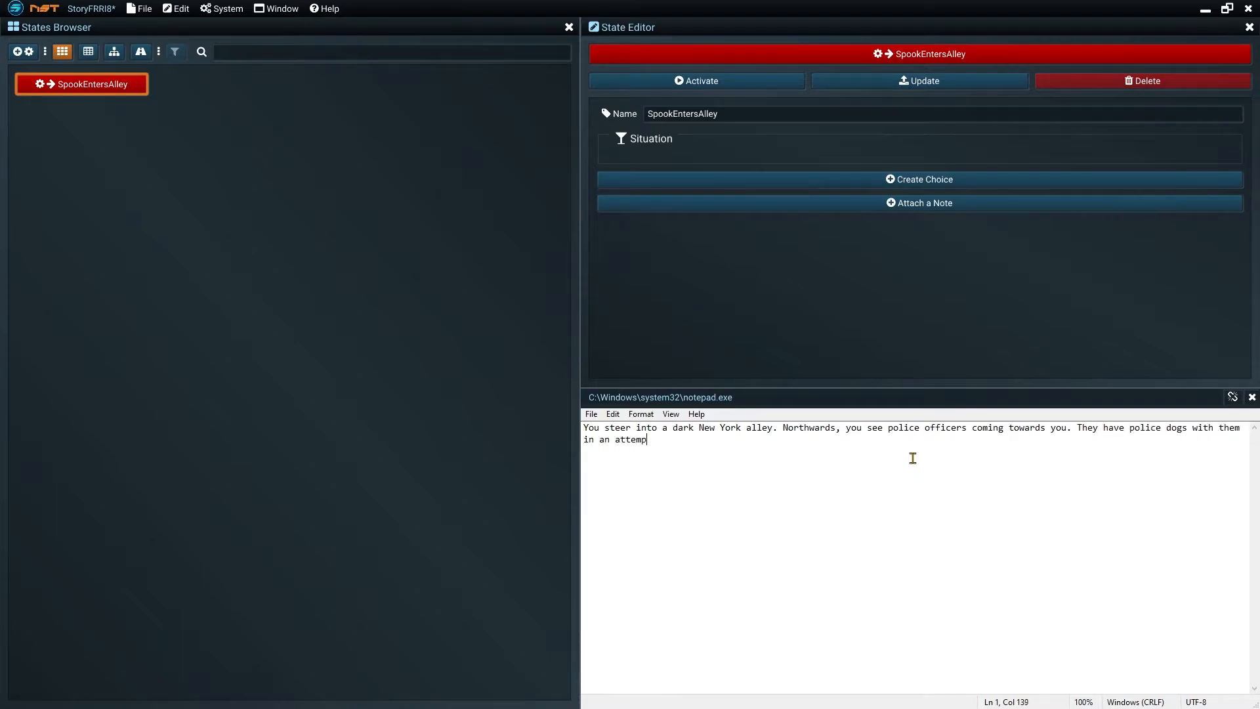
text(t to track you down. Eastwards you)
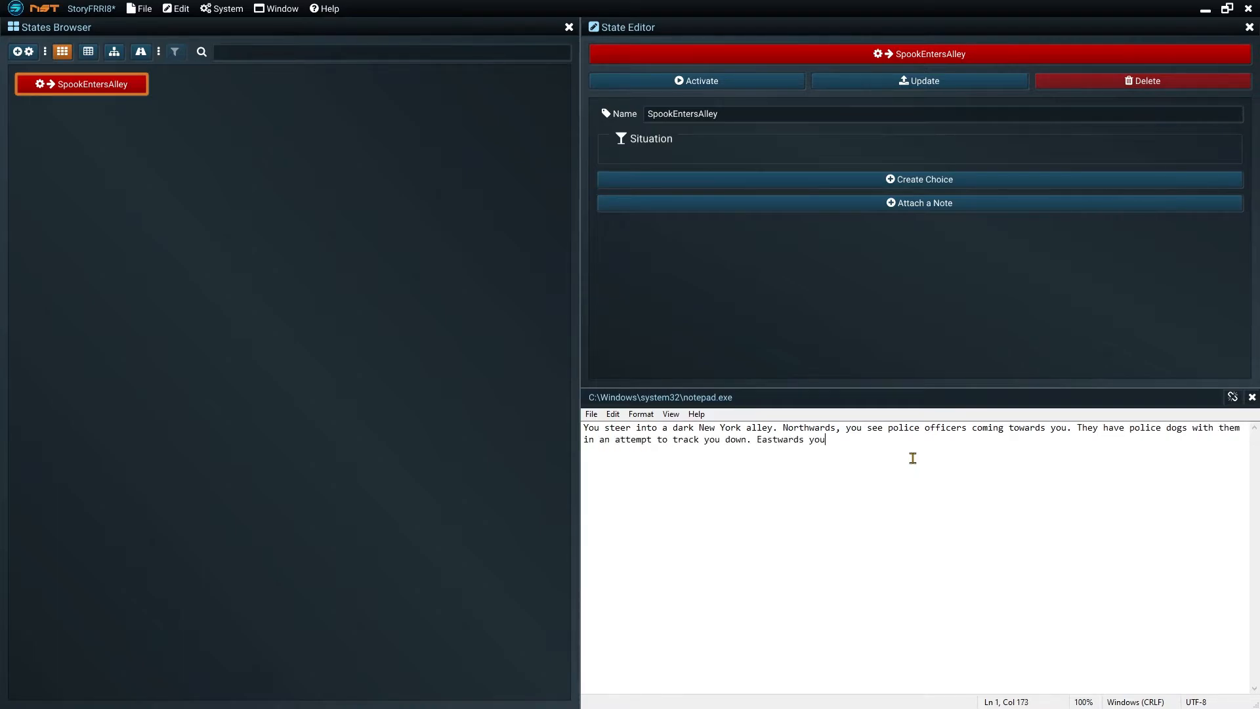
text( see another alley, and with it comes a chance to run for it. Westw)
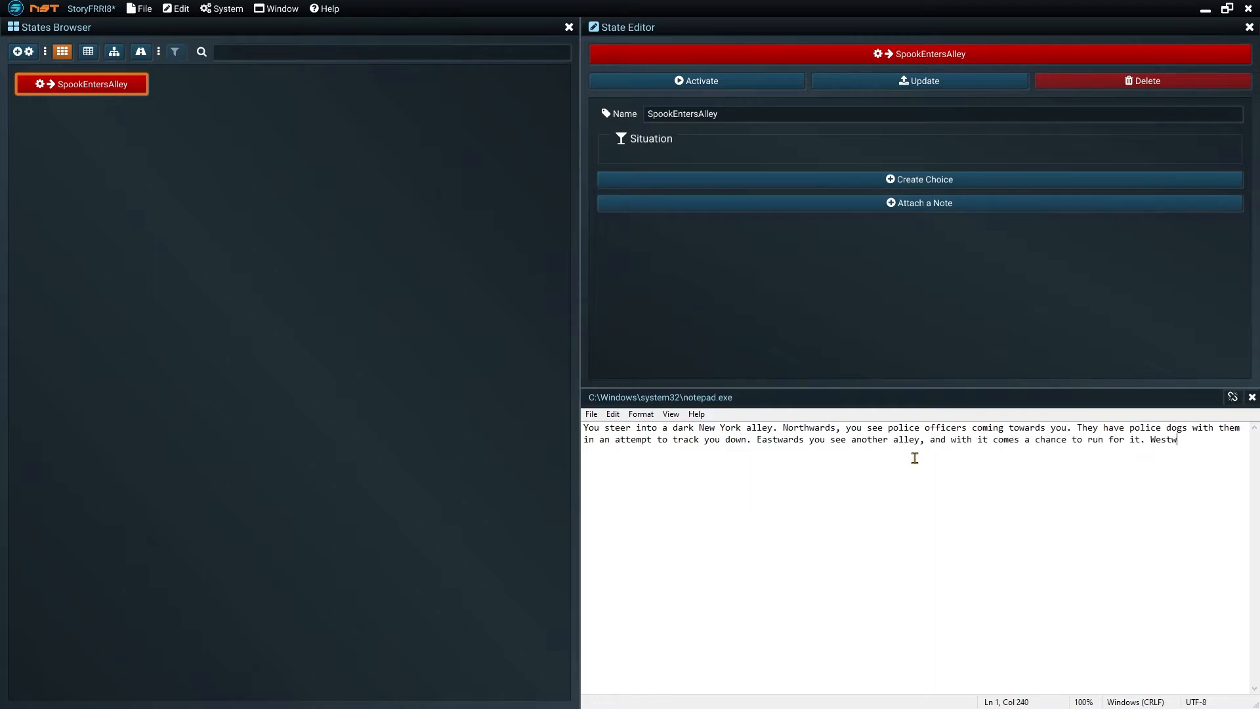
text(ards you have a fire escape which you may attempt to climb. What is your next step?)
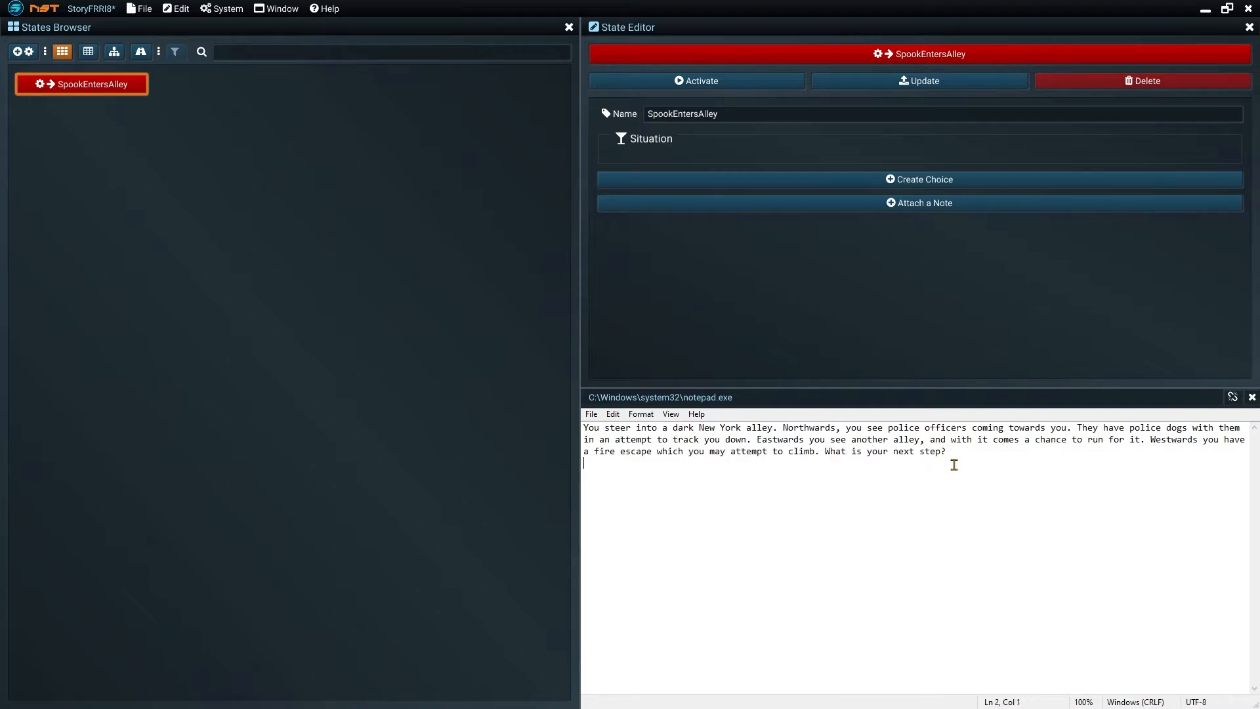
key(BackSpace)
Save the alley situation text, close Notepad and update the SpookEntersAlley state
click(590, 415)
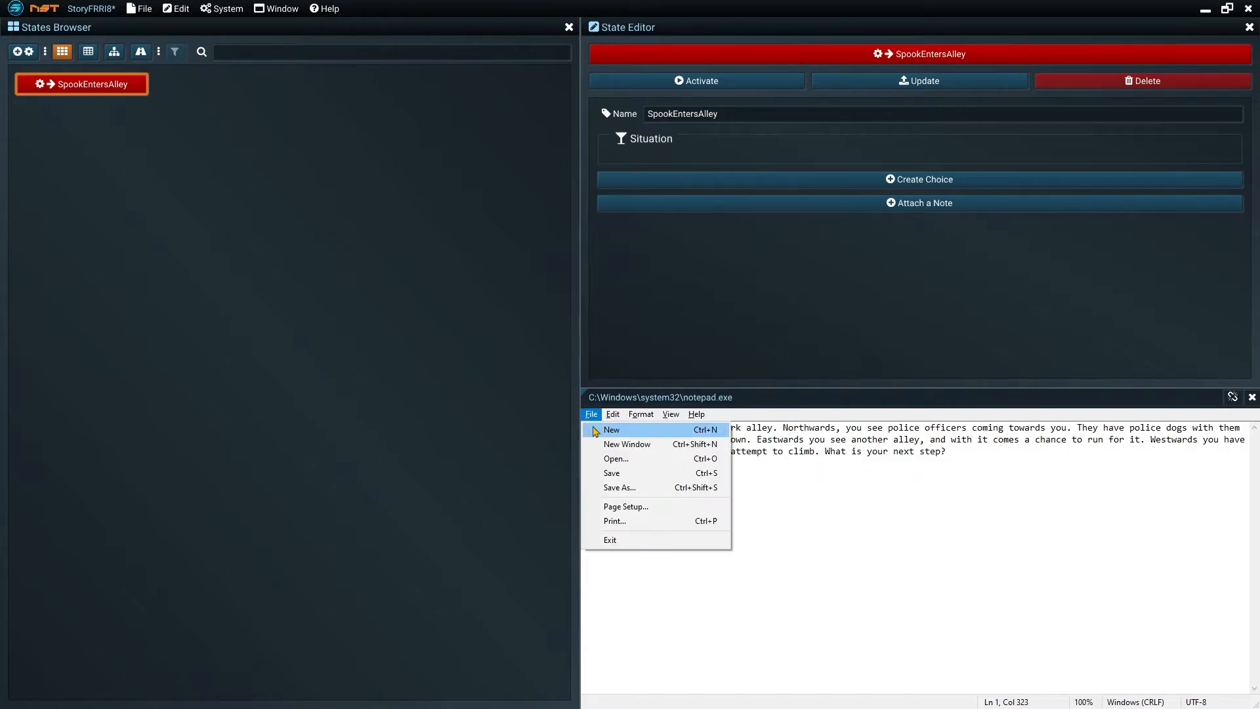
click(597, 477)
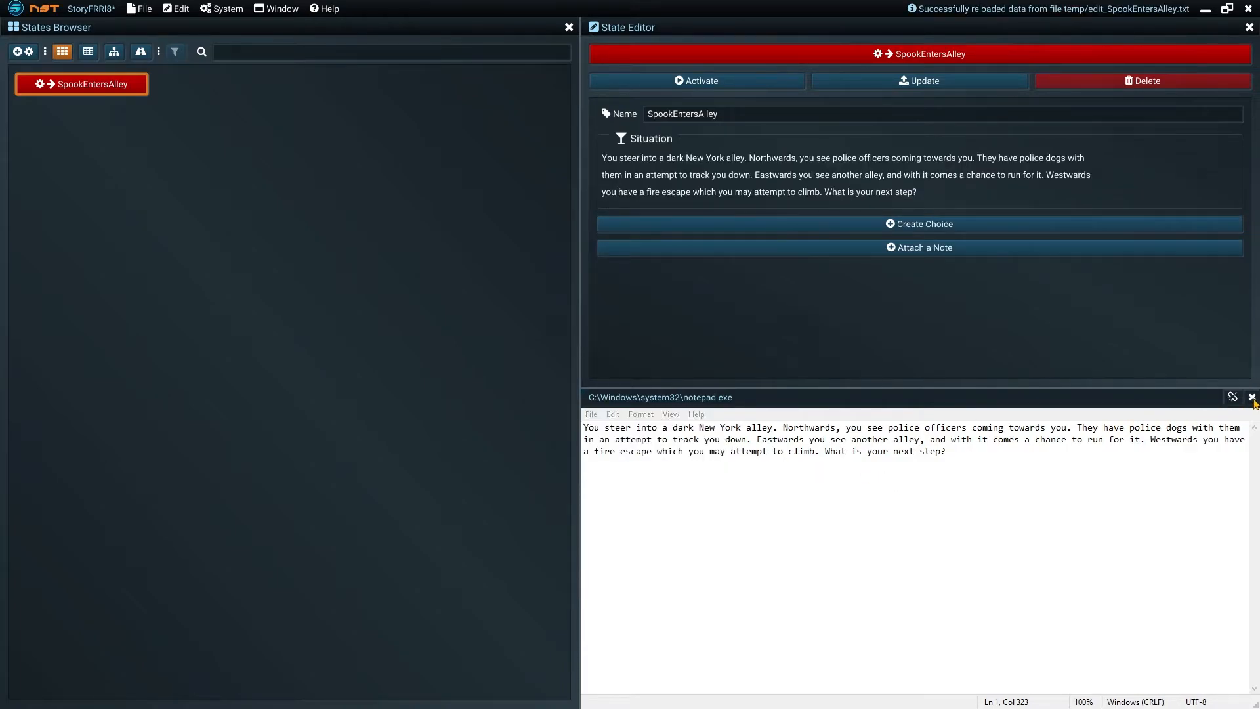
click(1253, 398)
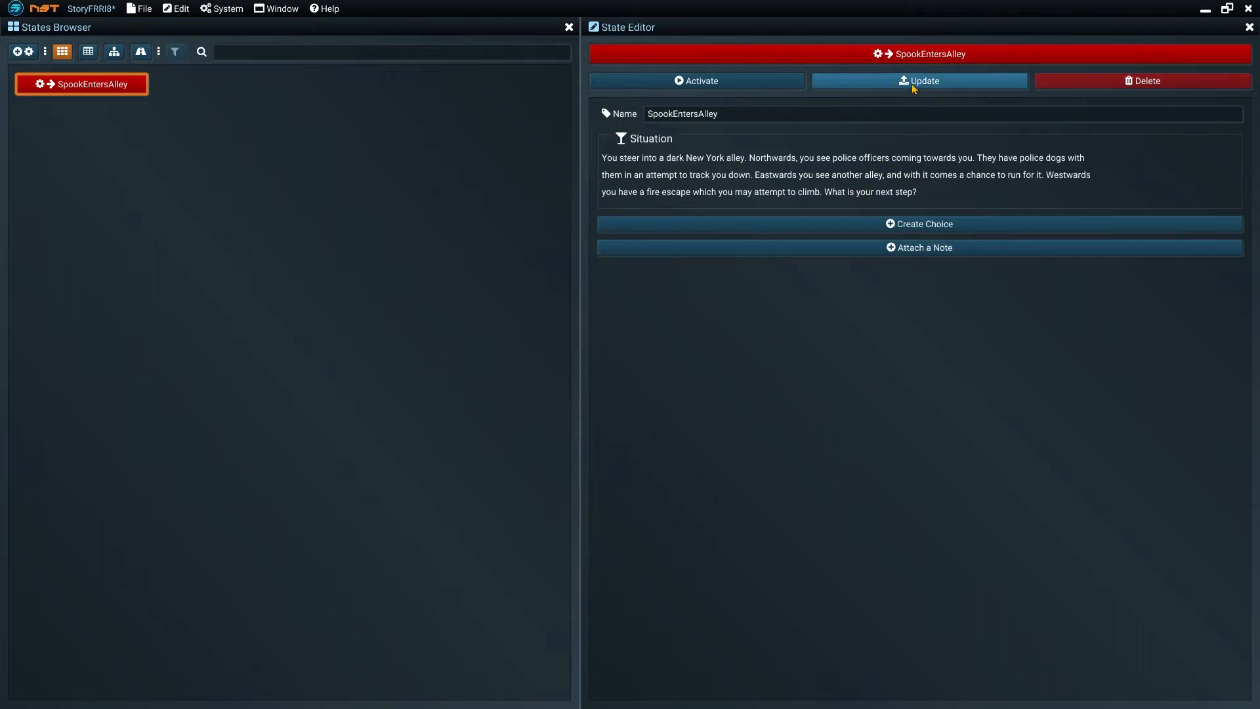
click(886, 84)
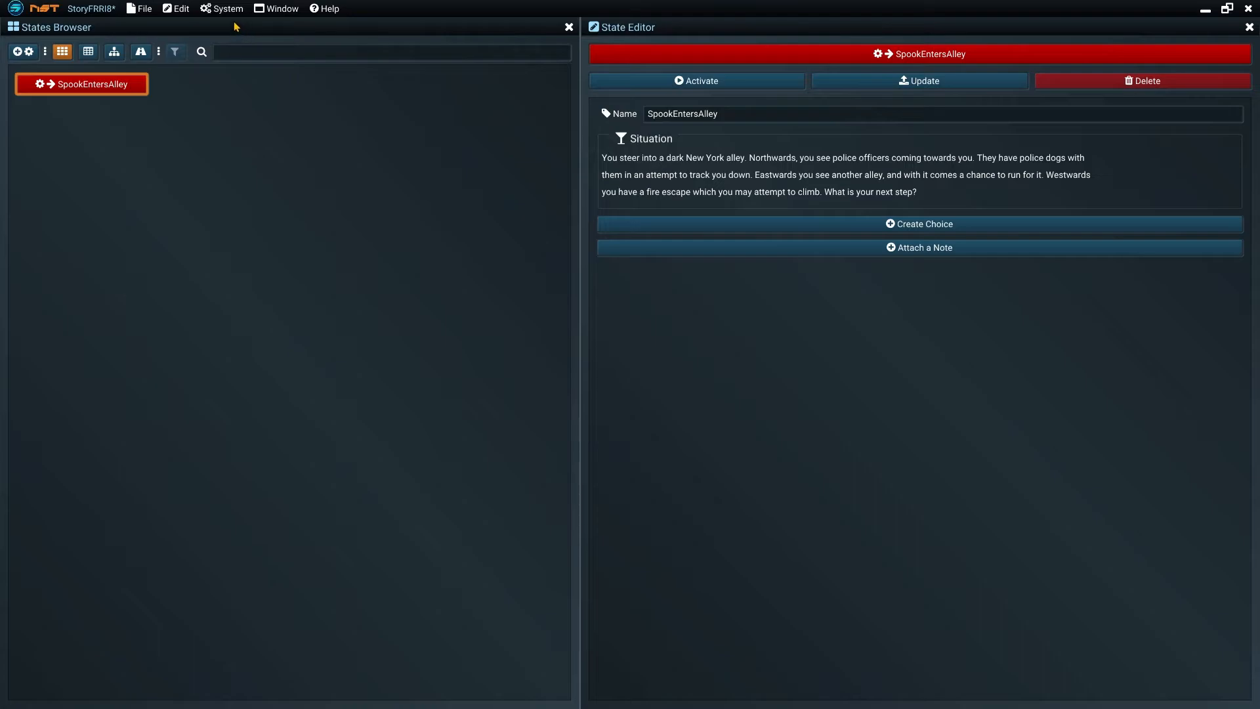
Open the Read in Editor window, enlarge it and dock it below the State Editor
click(266, 14)
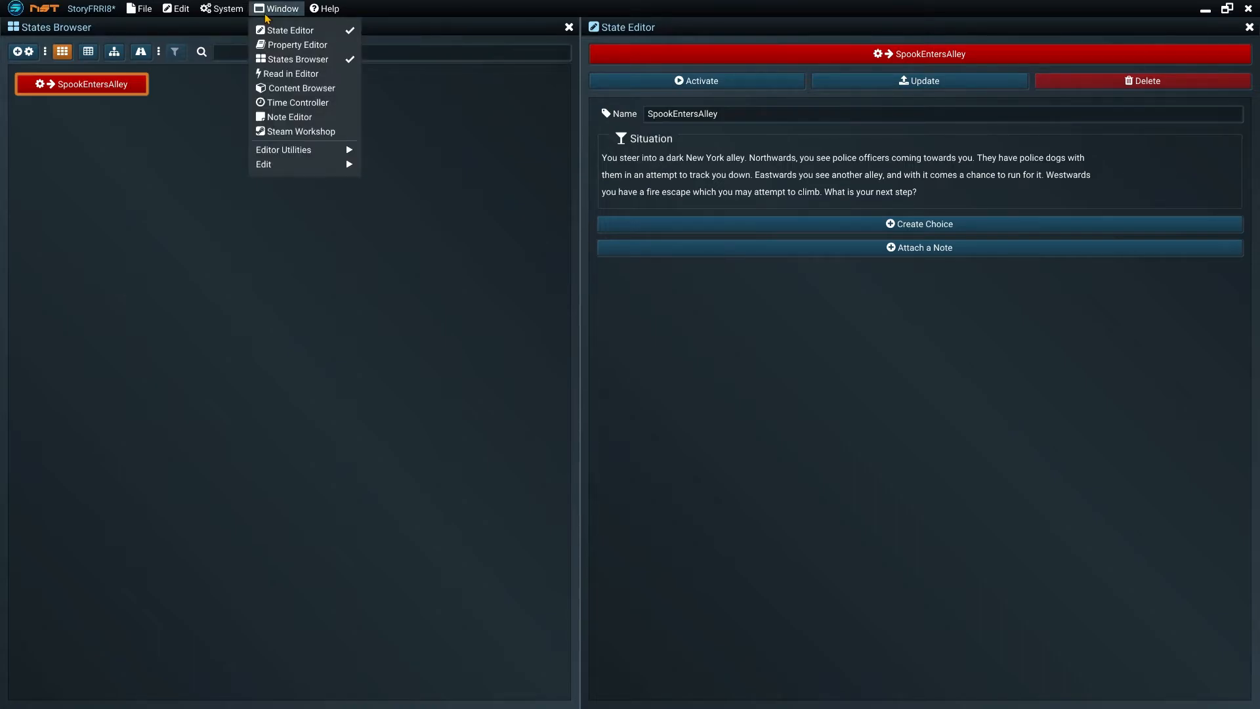
click(277, 74)
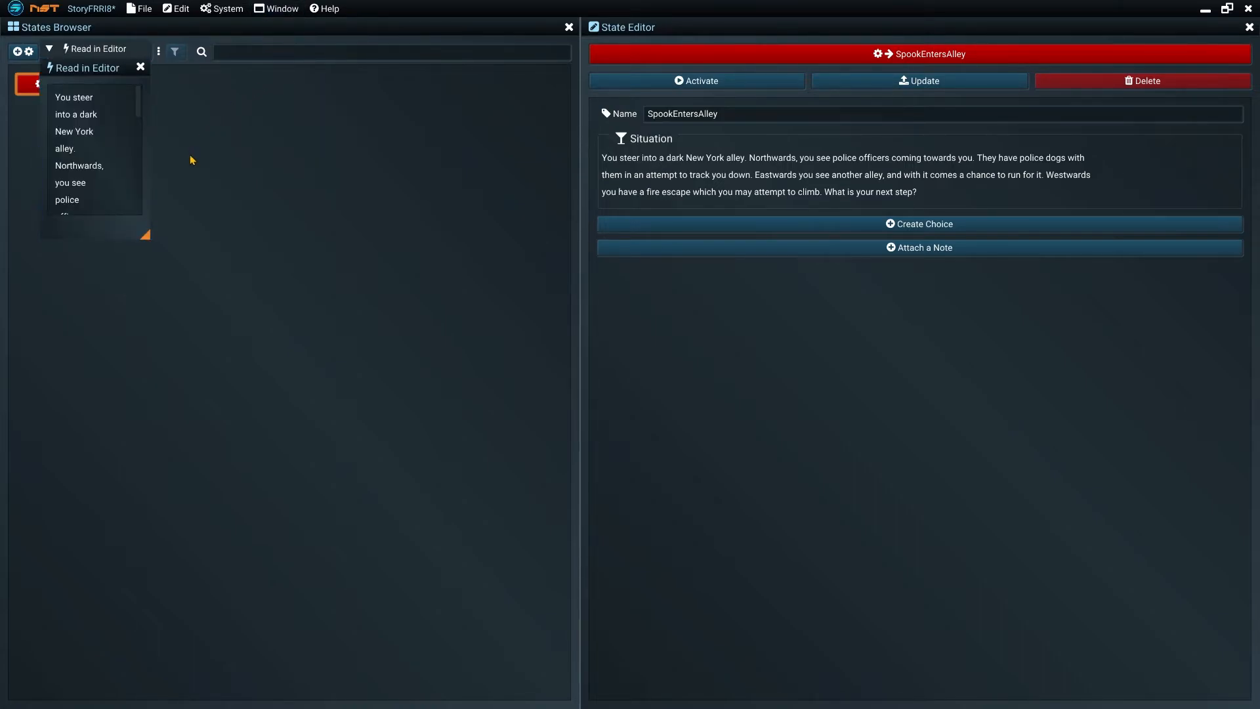
drag(148, 233, 464, 365)
drag(225, 54, 919, 407)
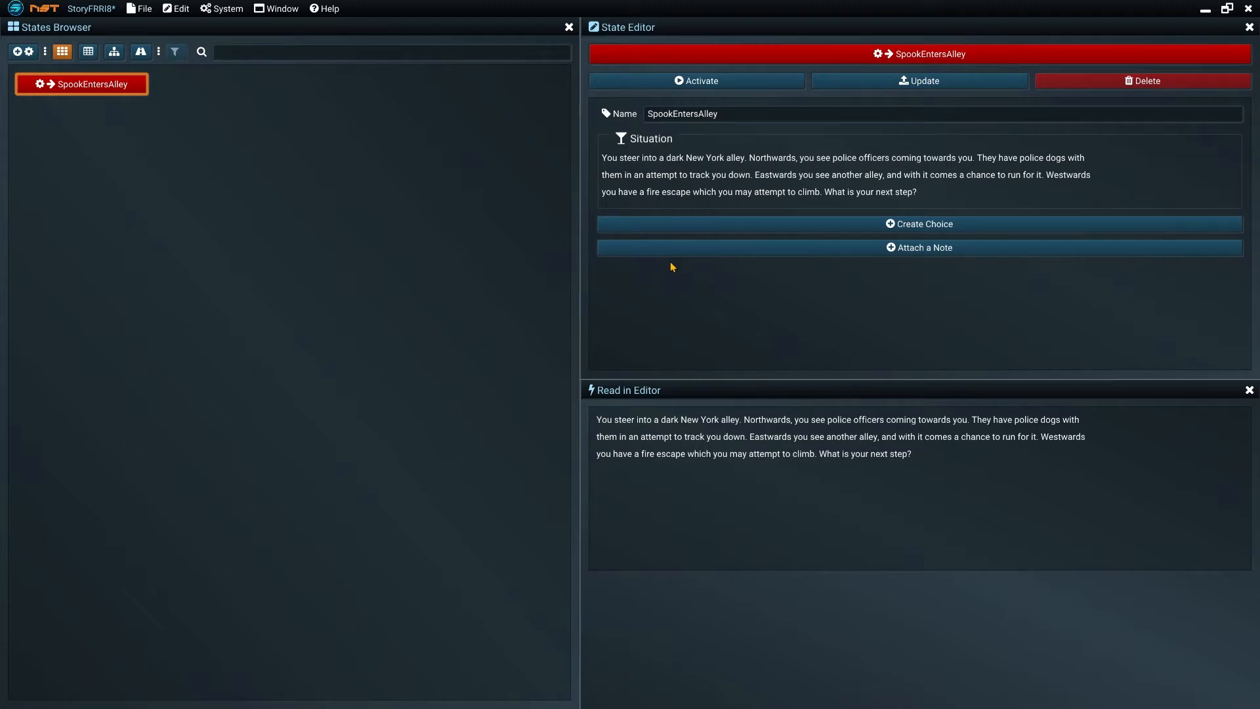
Create a choice from the SpookEntersAlley state and enter SpookChargesCops as its name
click(852, 230)
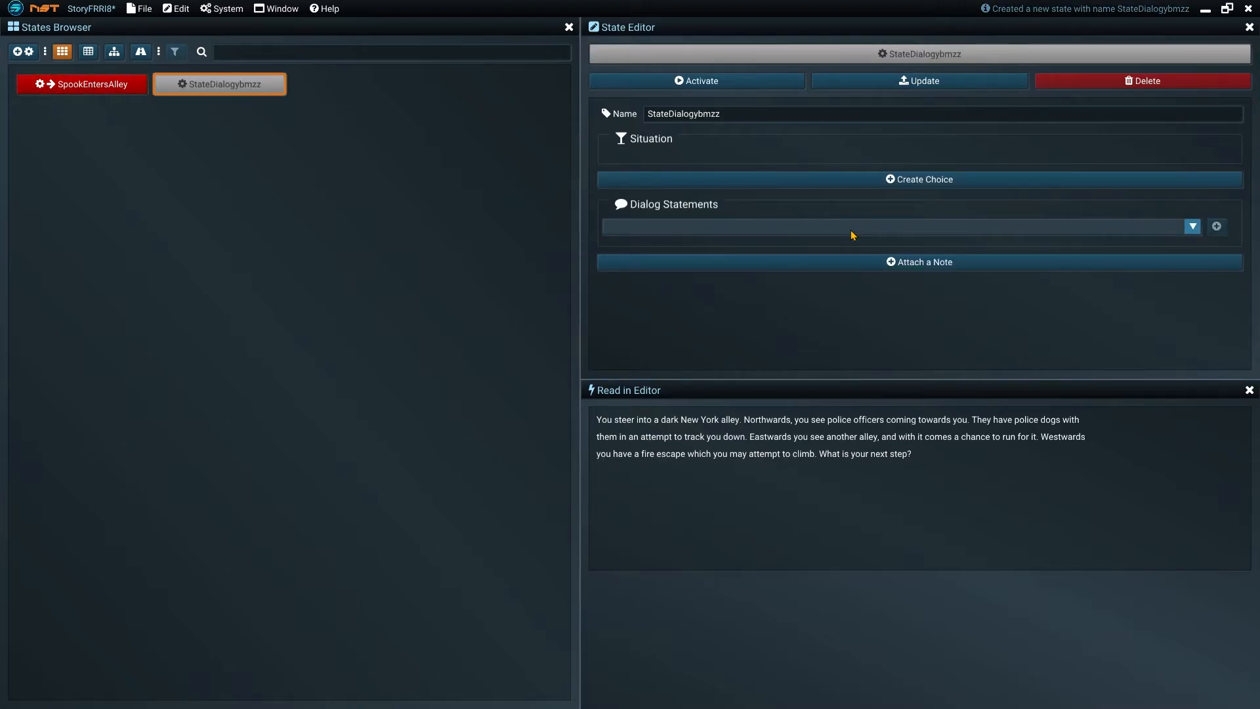
double_click(723, 119)
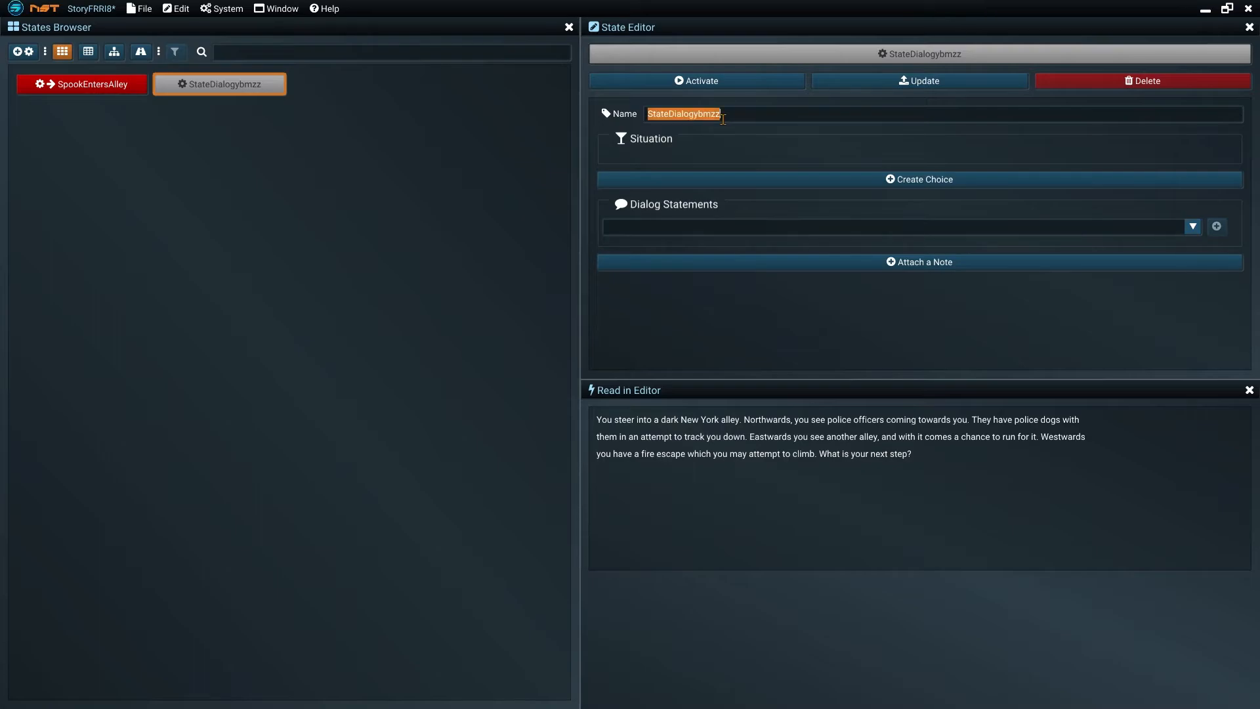
text(SpookChargesCops)
Write the choice's situation in Notepad: you charge the officers and dogs bare-handed, realize you don't stand a chance alone, and are swiftly arrested
right_click(732, 143)
mouse_move(761, 155)
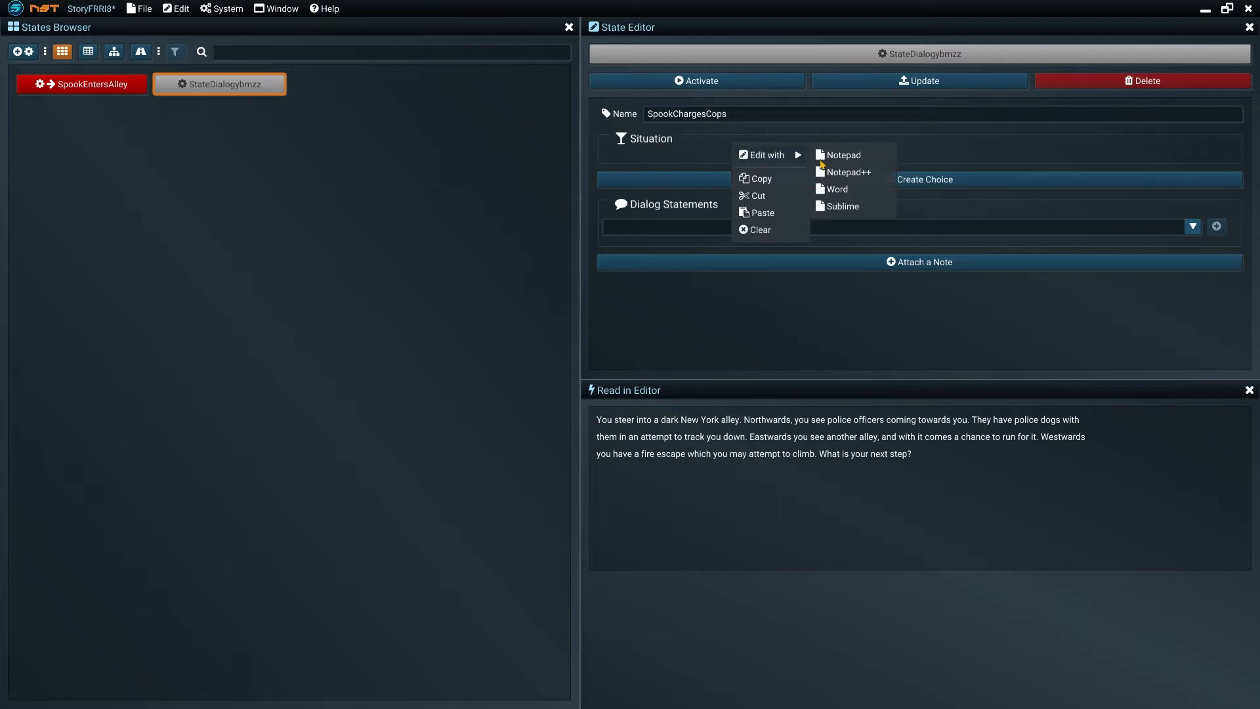
click(828, 153)
text(You change the police officers and )
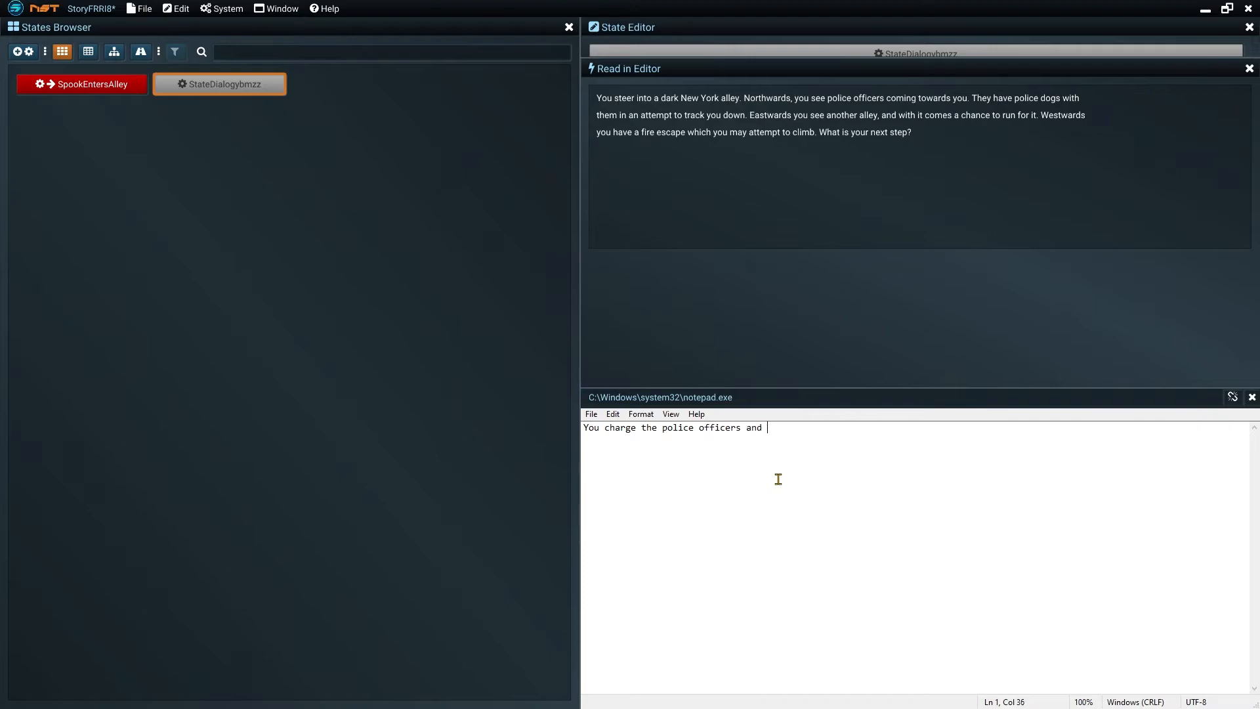
text(their dogs bare-handed. You quickly realiz)
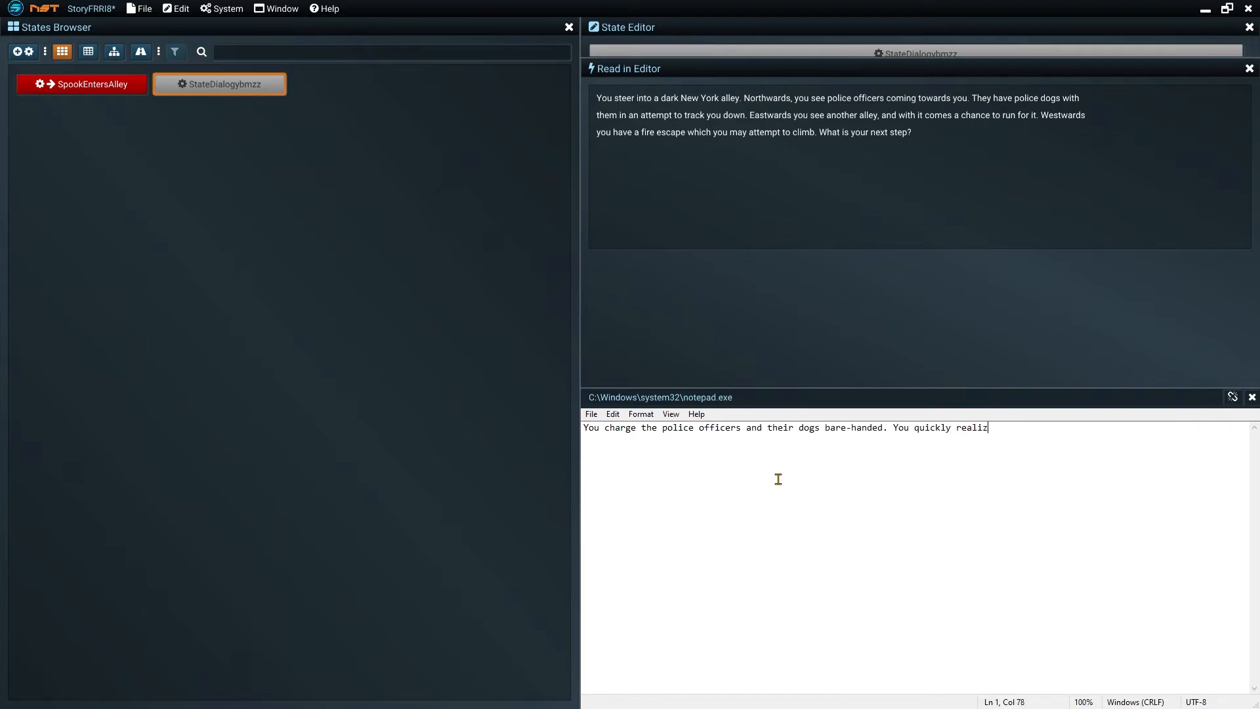
text(e that you don't stand a chance alone. The)
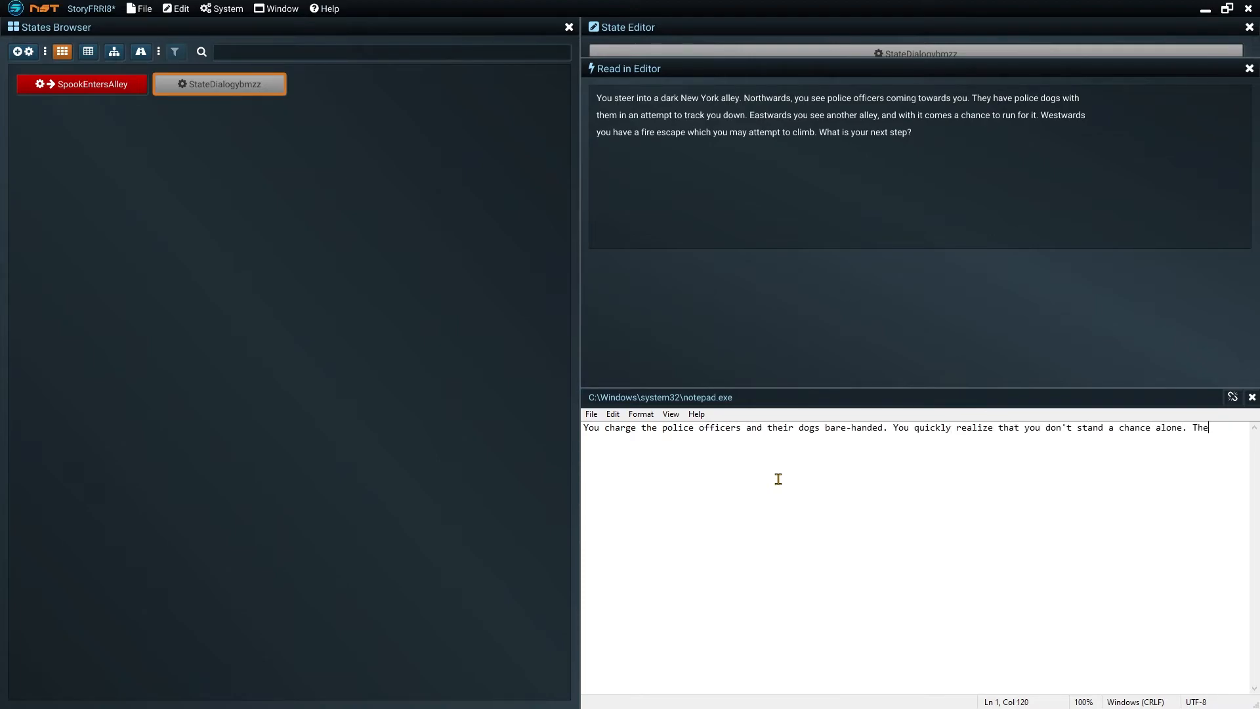
text(y put you to the ground and swiftly arrest you.)
key(Return)
Save the arrest situation text, close Notepad and update the choice's state with its name SpookChargesCops
click(600, 424)
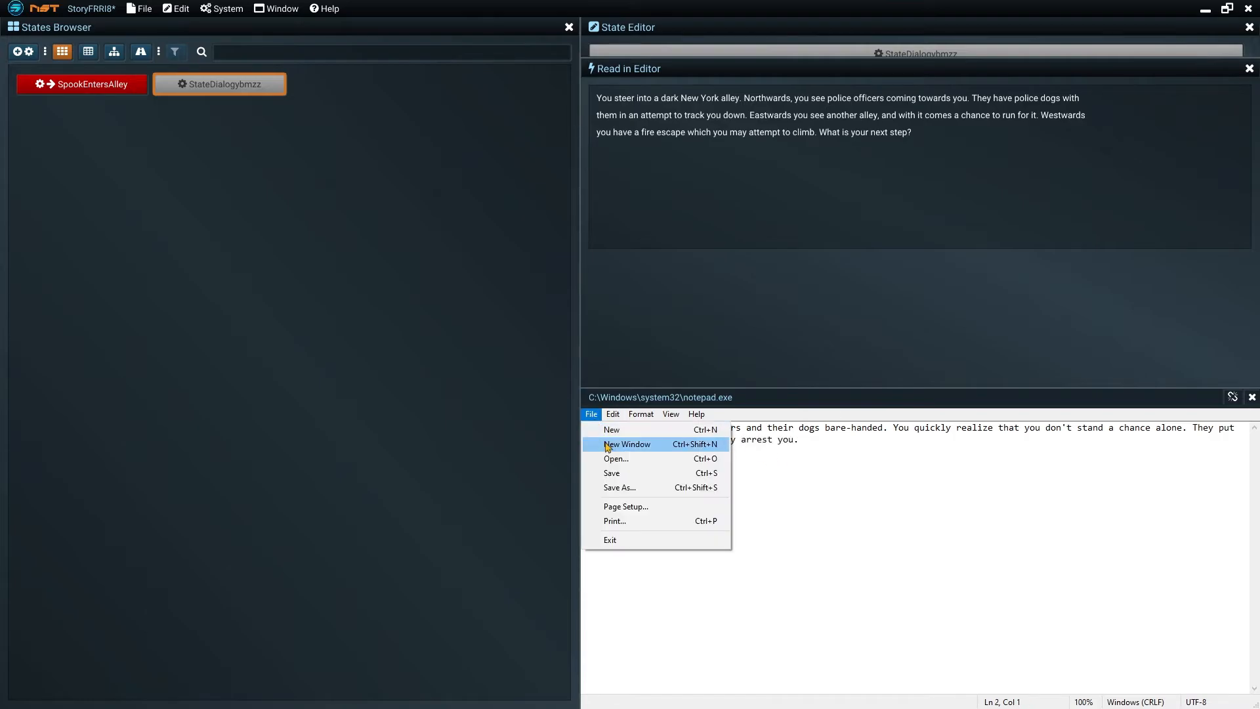
click(614, 473)
click(1252, 397)
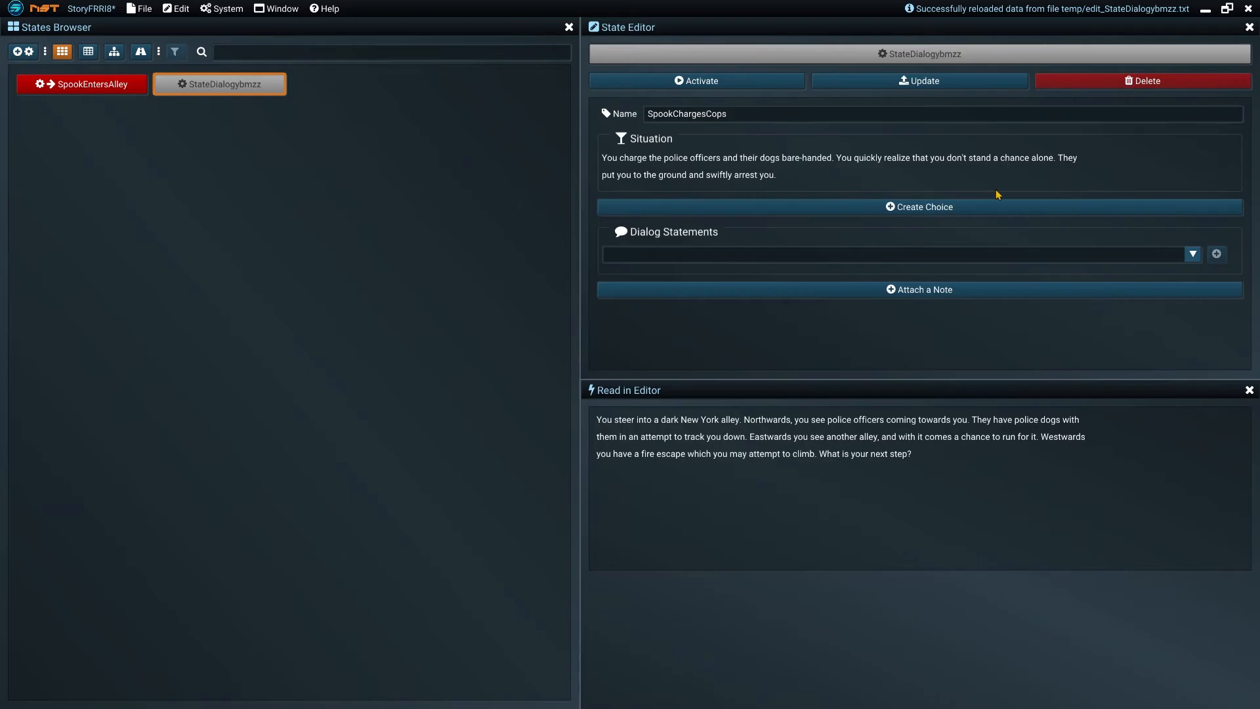
click(923, 84)
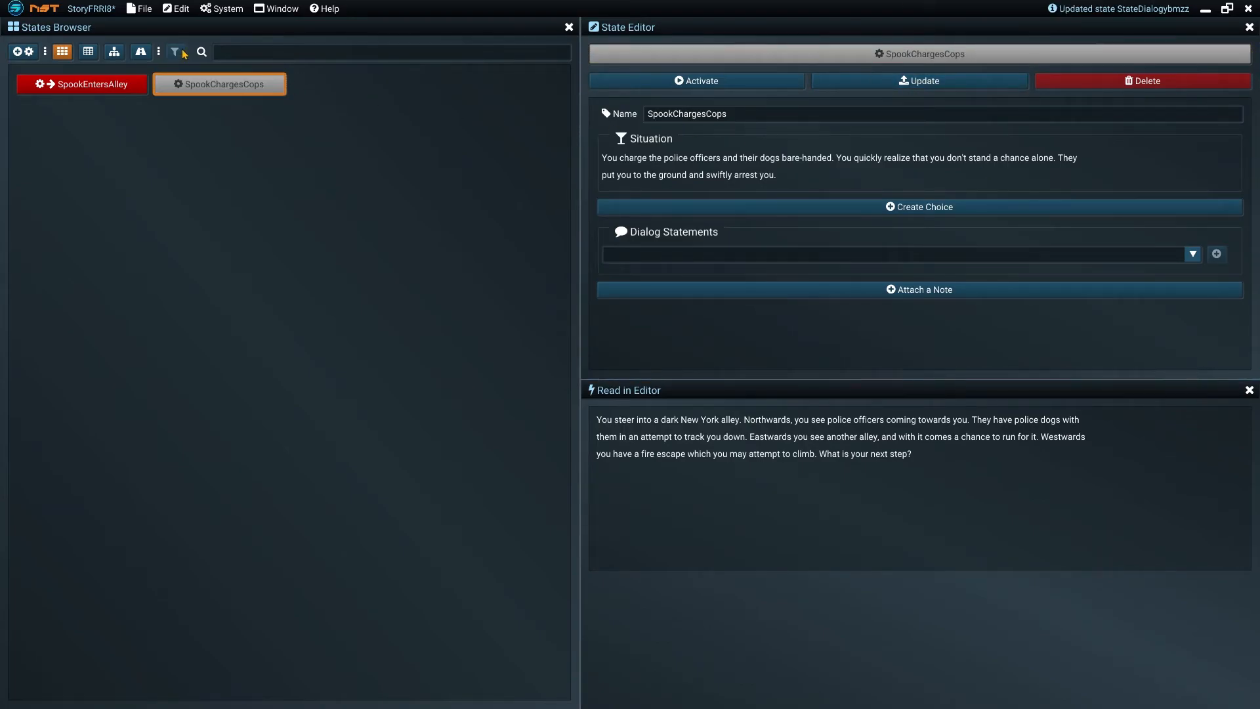
Reset the story, then add the __ALL dialog statement "Charge the cops" to SpookChargesCops and update the state
click(224, 9)
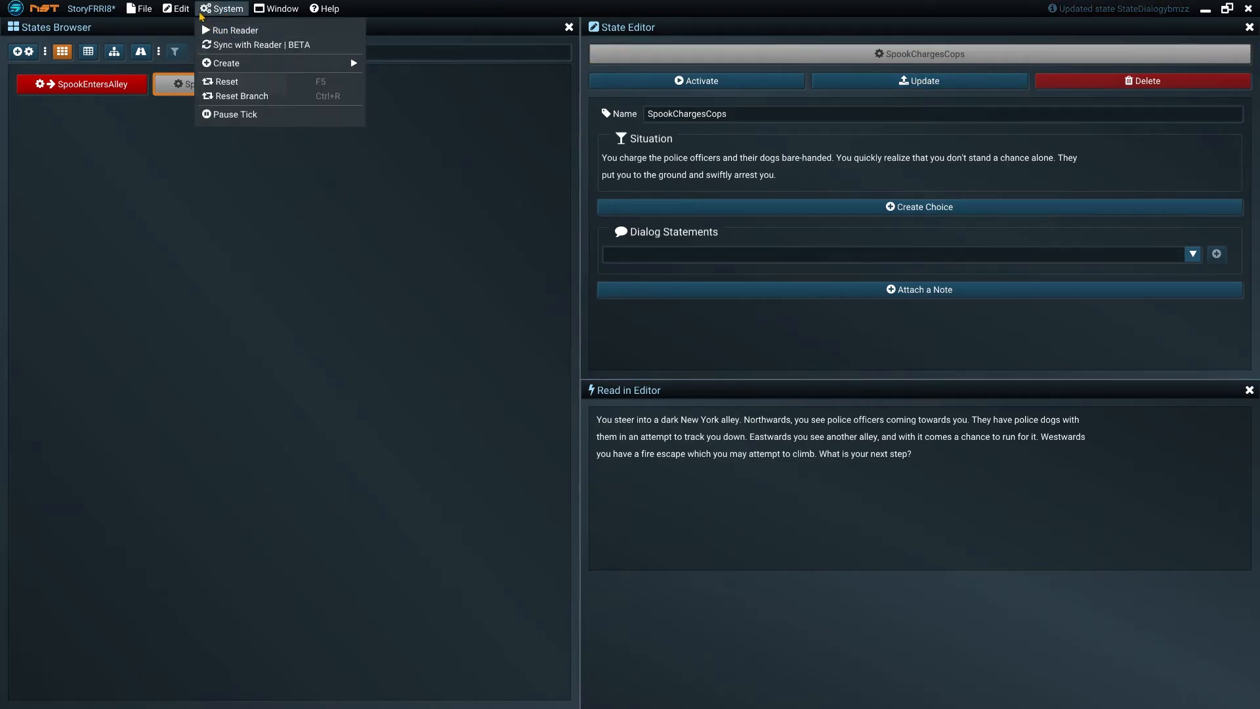
click(240, 81)
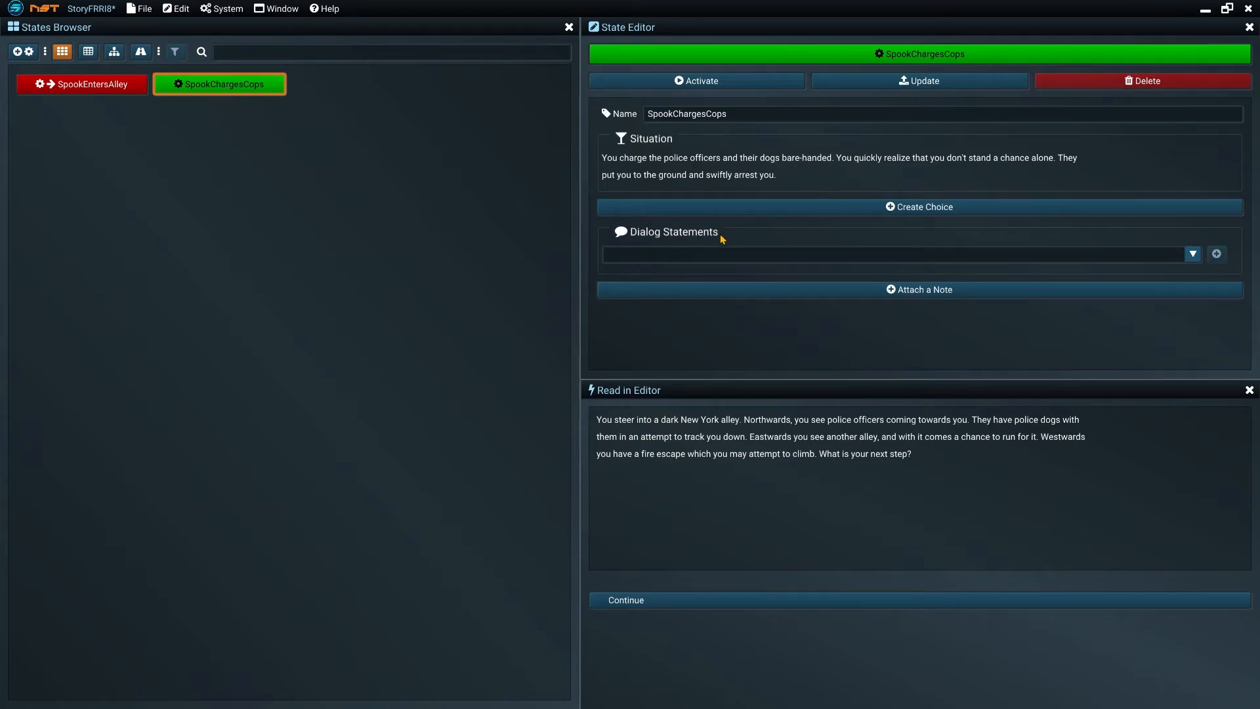
click(1157, 256)
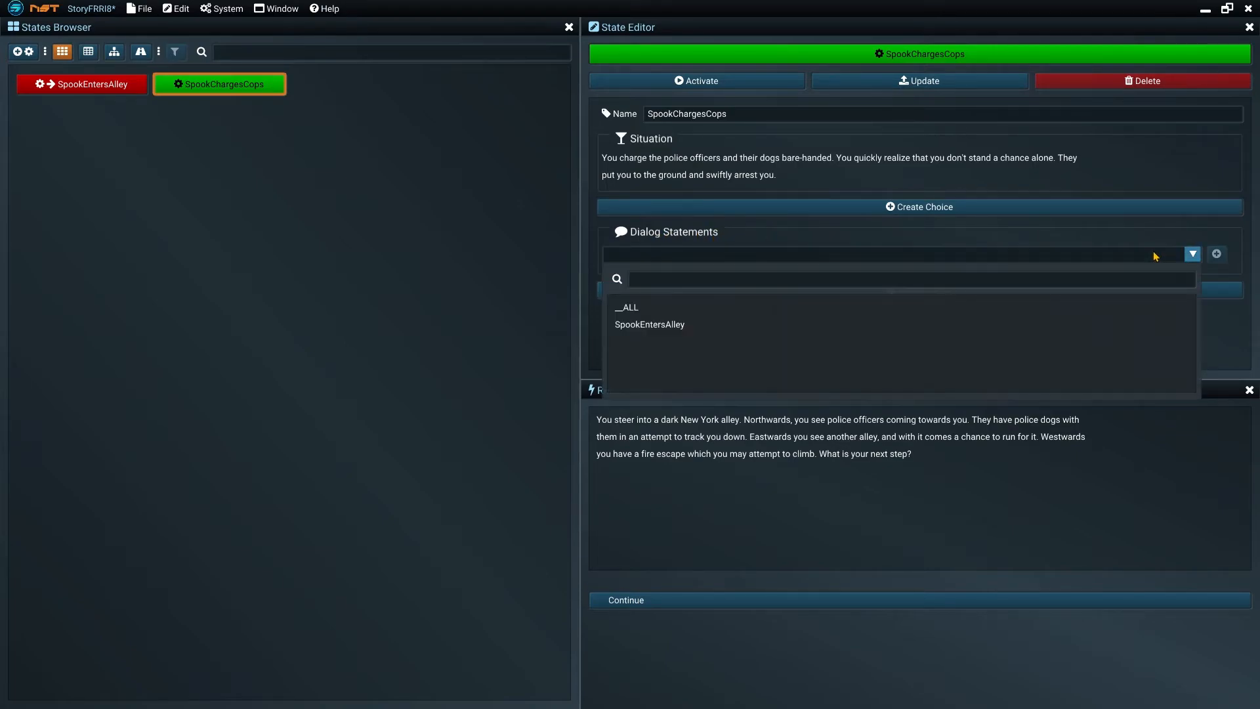
click(647, 314)
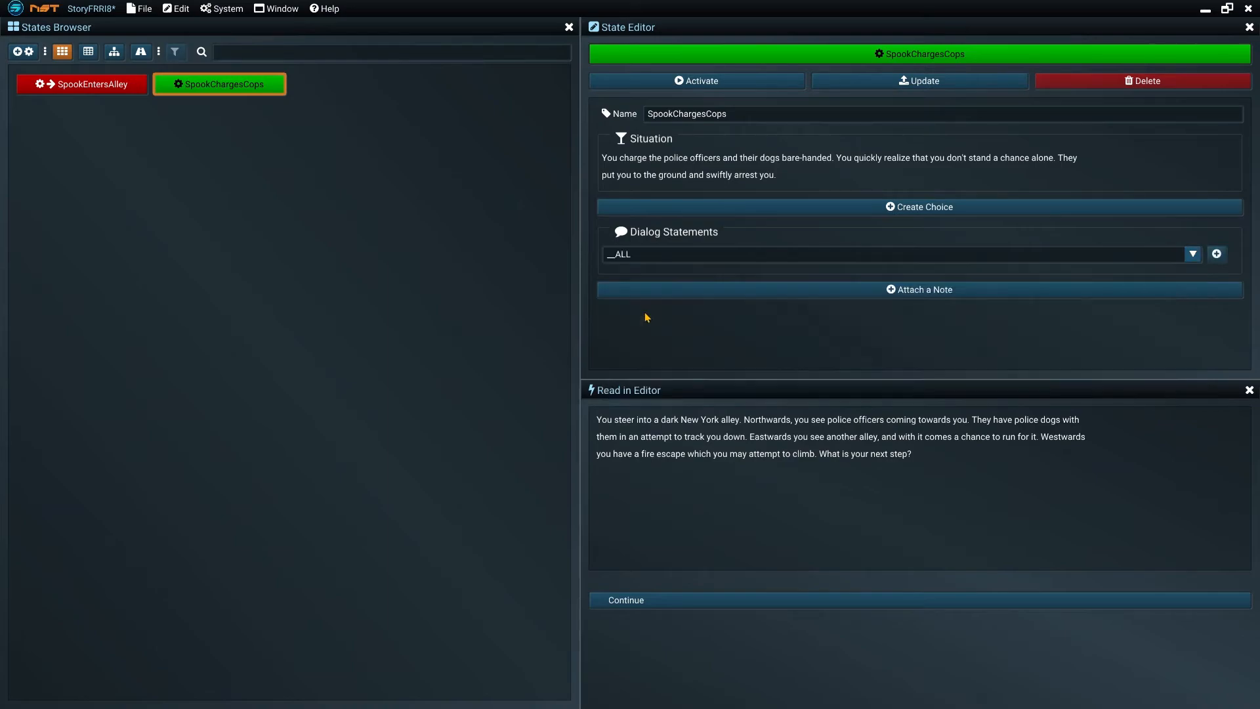
click(1217, 254)
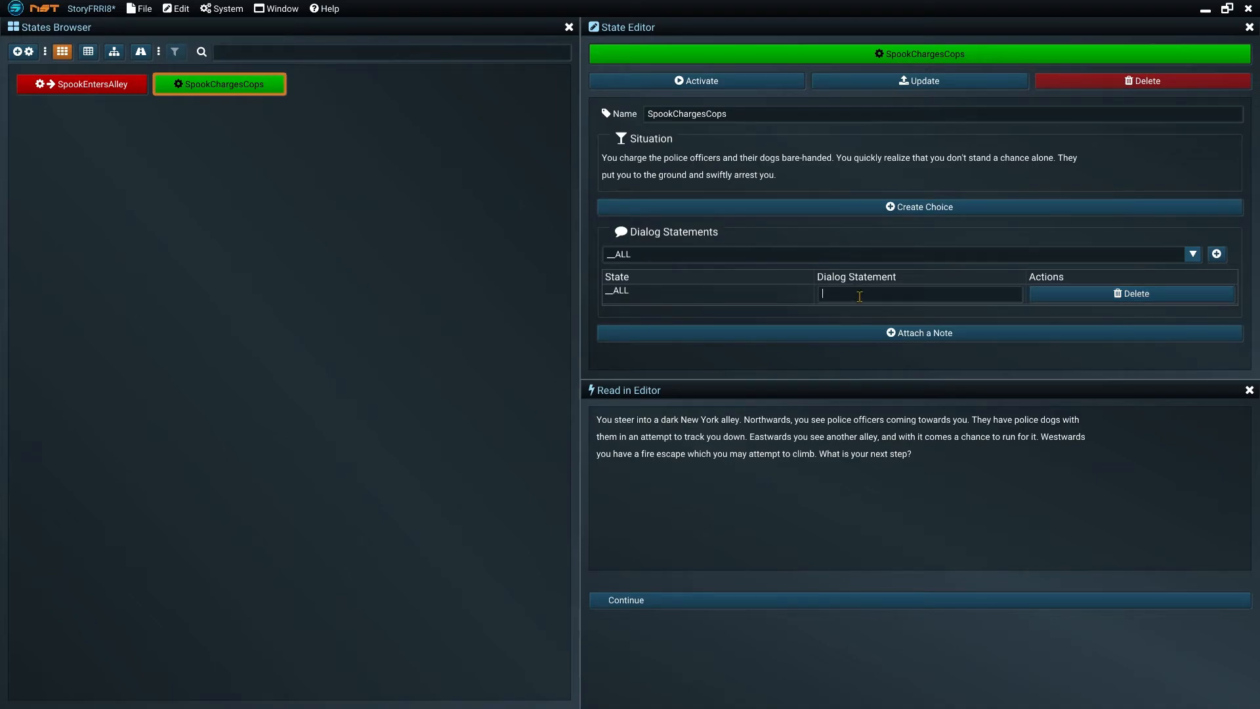
text(Charge the cops)
click(919, 81)
Create another choice from the SpookEntersAlley state and enter SpookRunsEastwards as its name
click(139, 92)
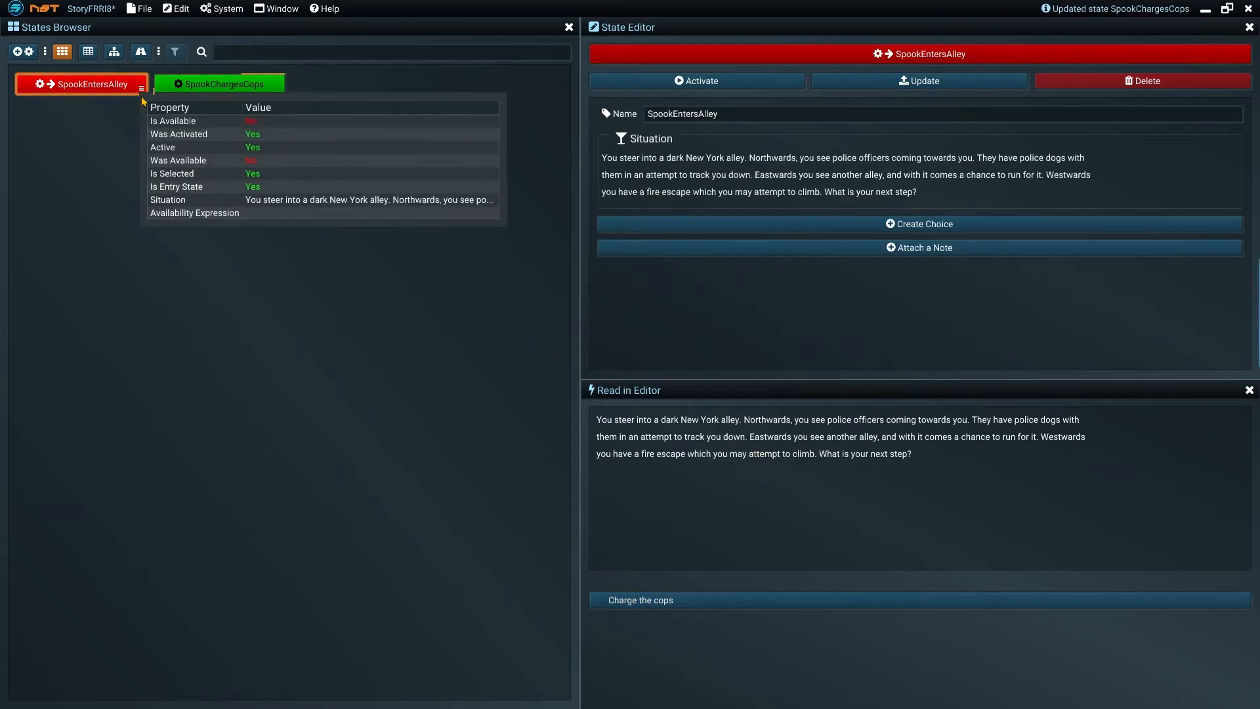
click(929, 226)
double_click(713, 115)
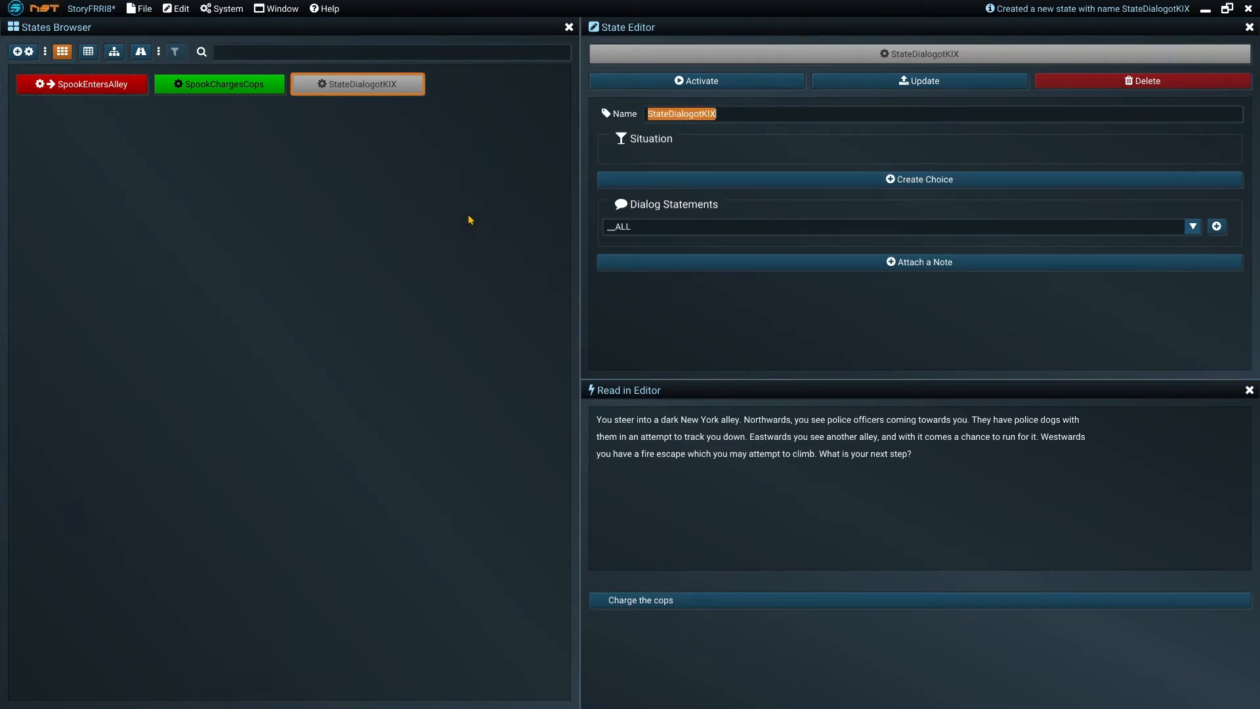
text(SpookRuns)
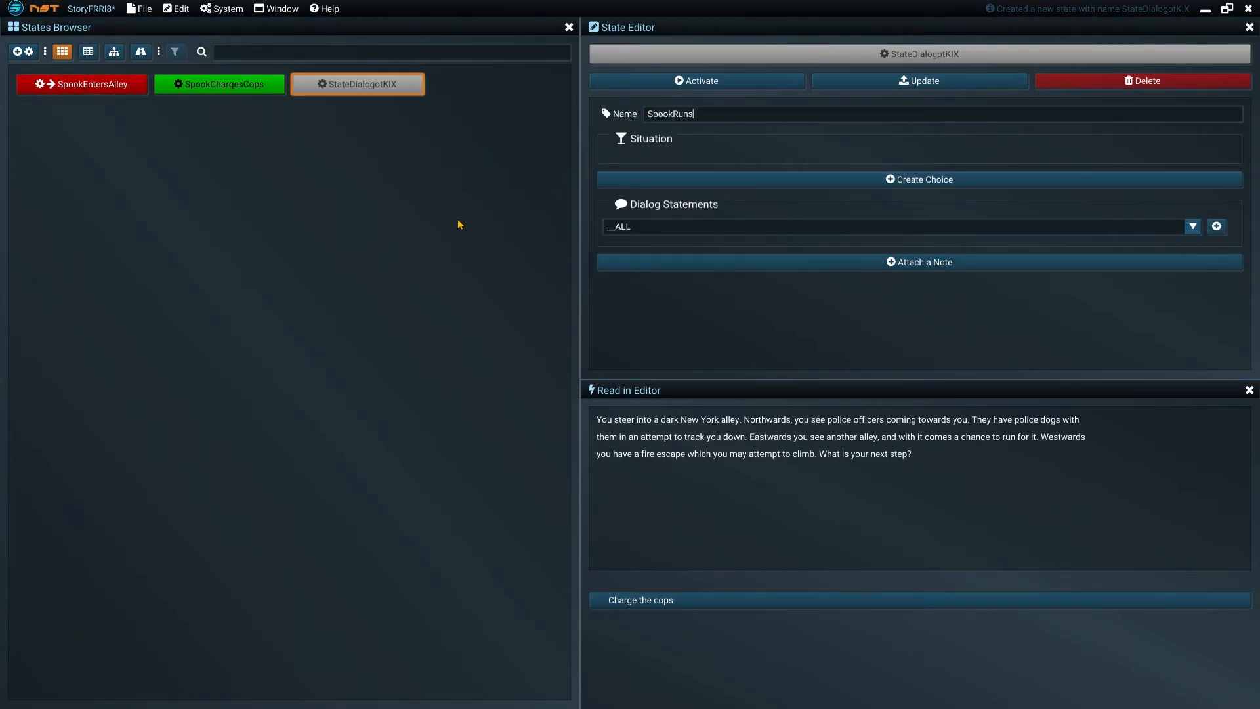
text(Eastwards)
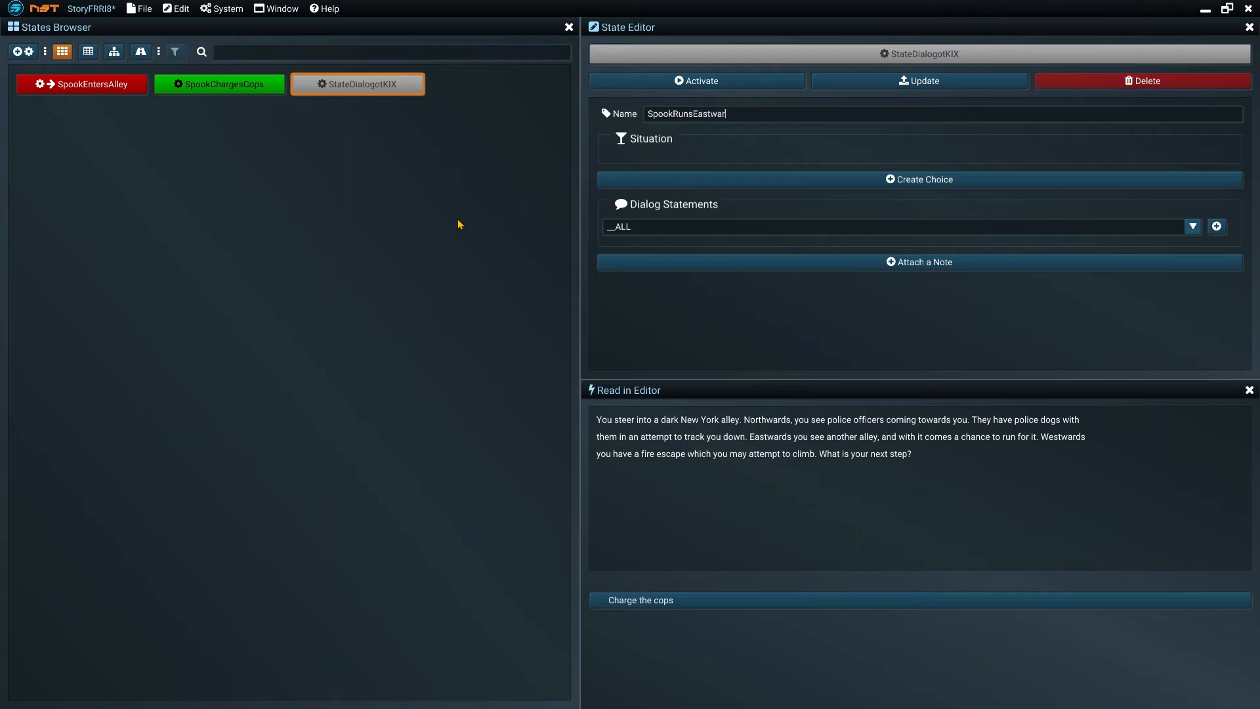
Write the choice's situation in Notepad: you run eastwards, faster police dogs catch you before you clear the fence, and you are arrested and taken into custody
right_click(692, 143)
mouse_move(703, 153)
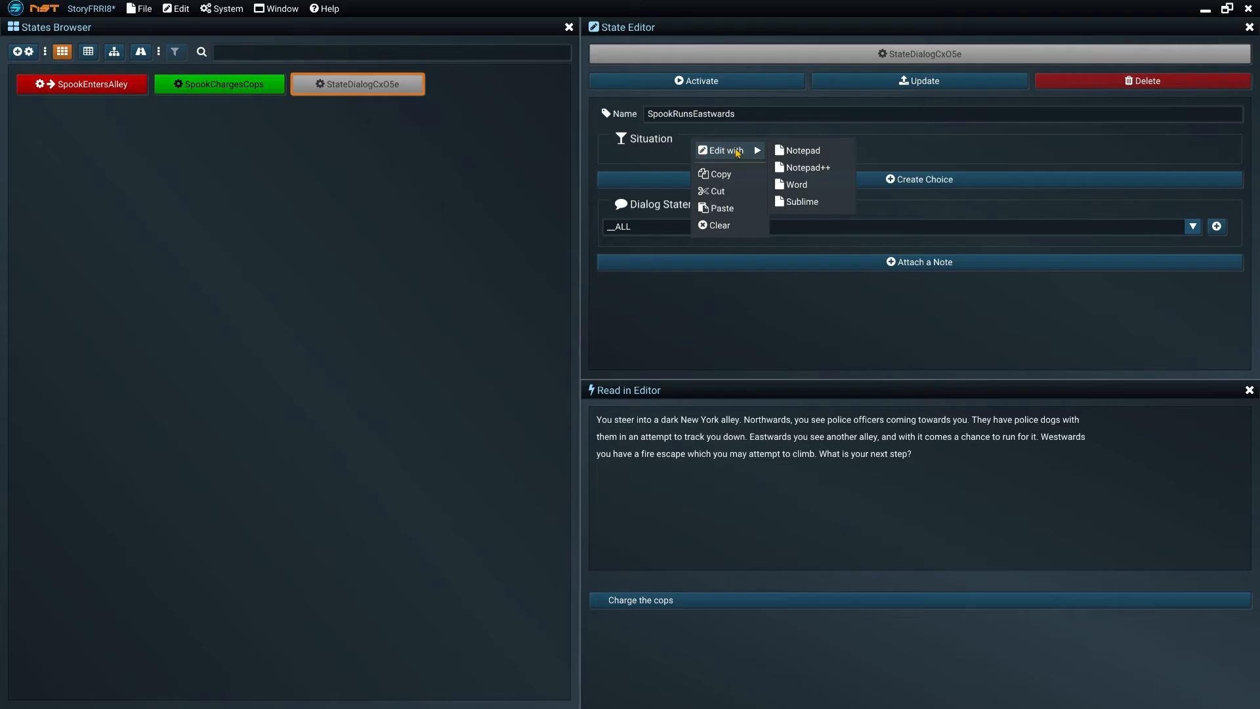
click(788, 152)
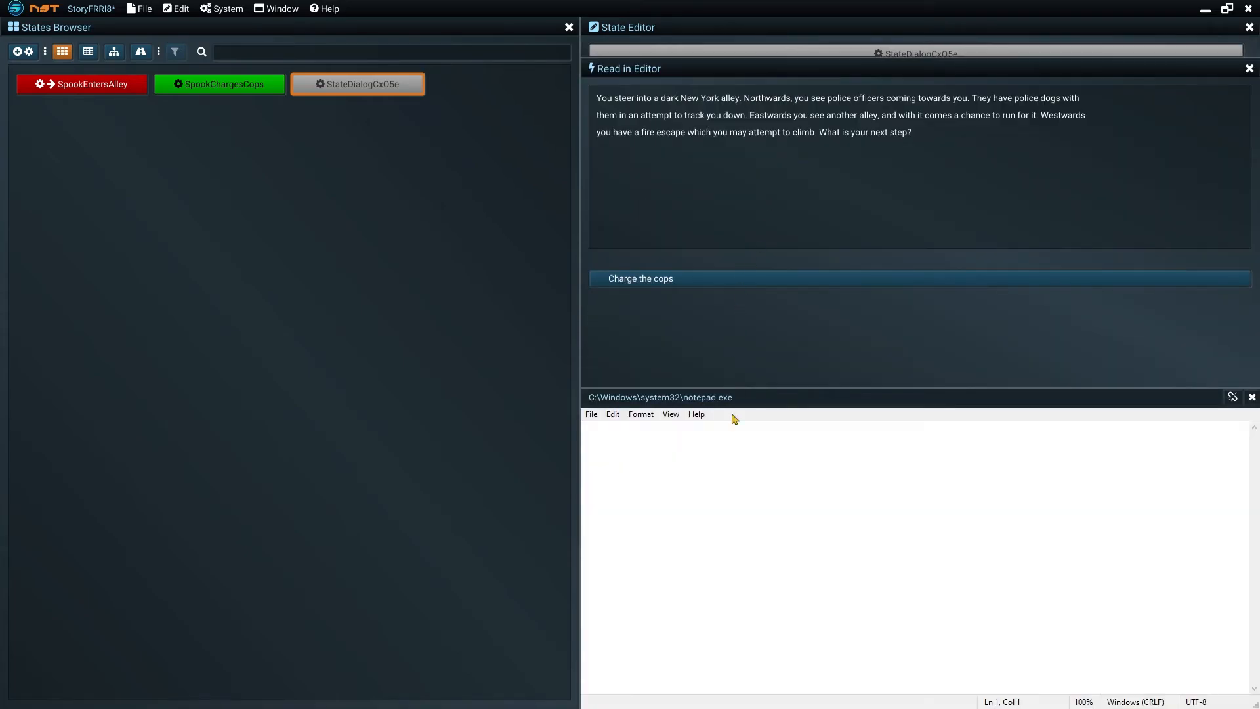
text(You make a run for it eastwards. The police dogs a)
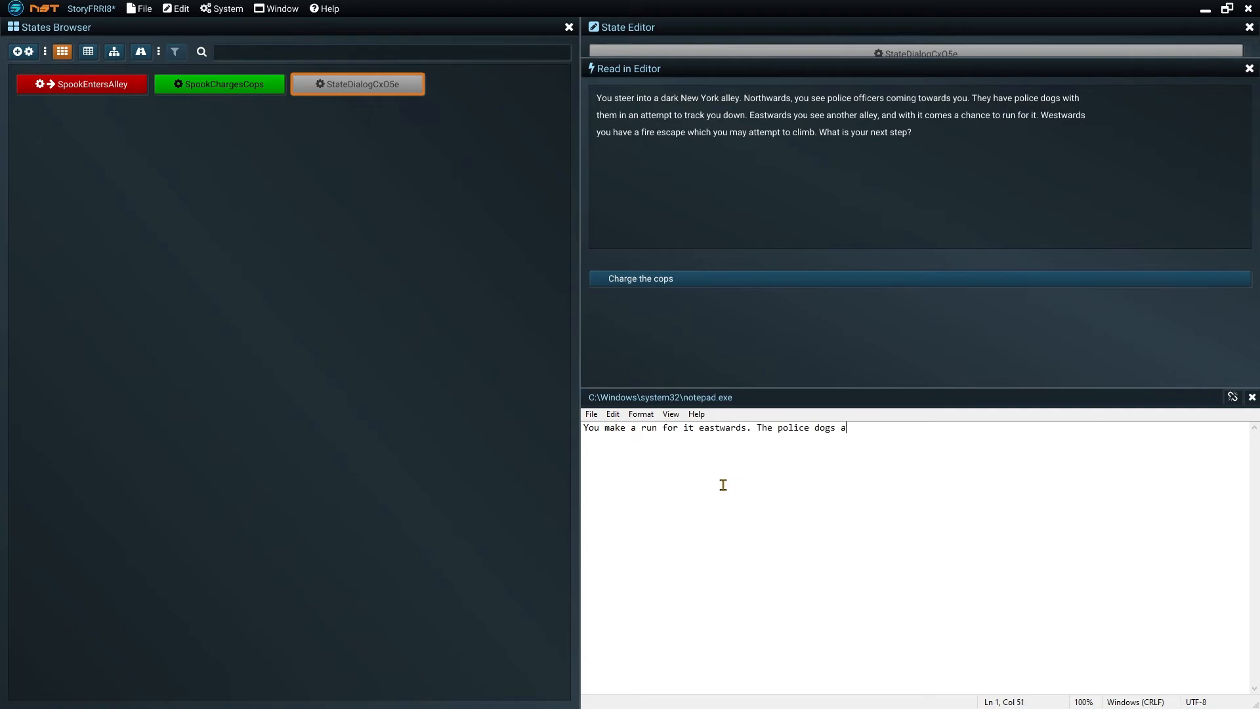
text(re faster than you. They catch you b)
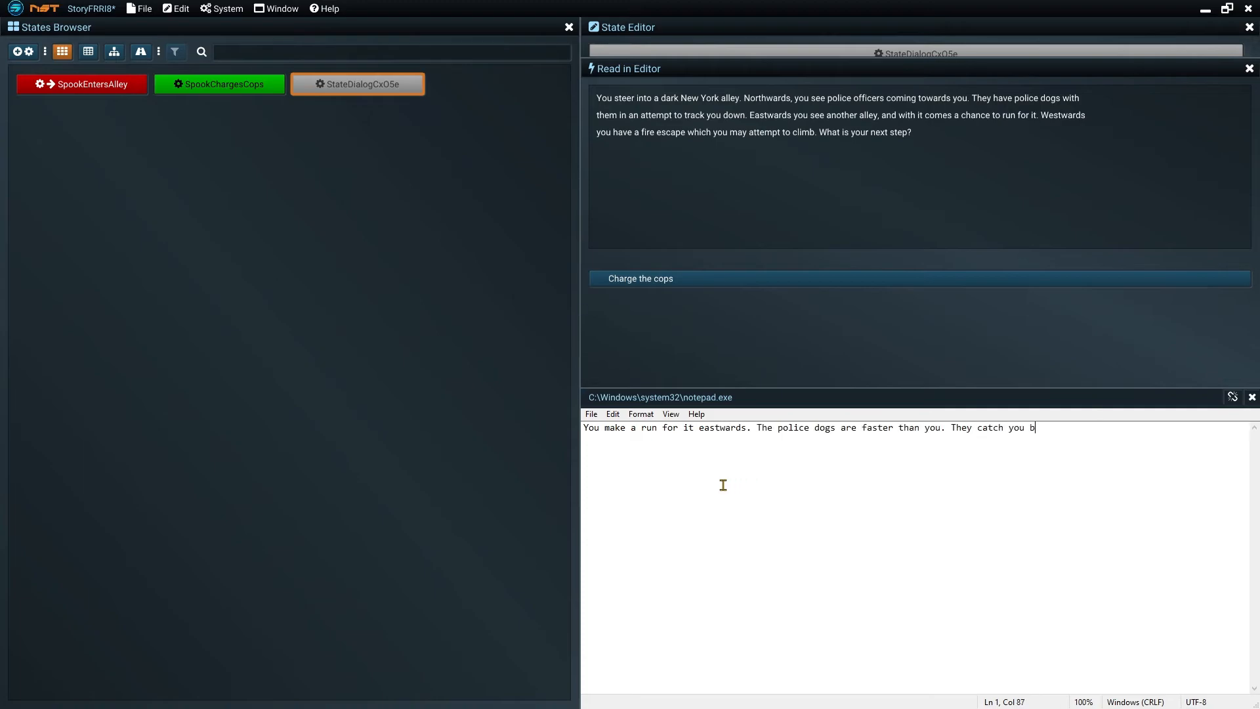
text(efore you can make it over the fence on the other side. You are arrested )
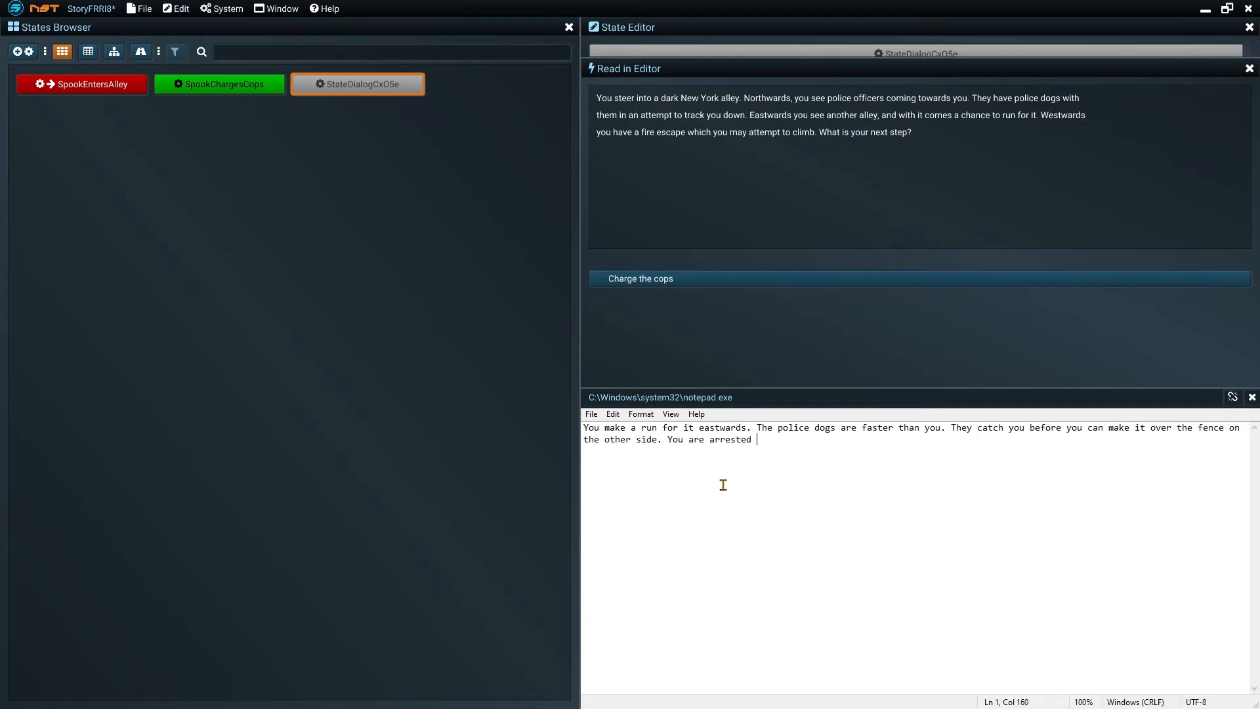
text(and taken into custody)
text(.)
key(Return)
key(BackSpace)
Save the eastward-run situation text and update the SpookRunsEastwards state with the __ALL dialog statement "Make a run for it!"
click(591, 414)
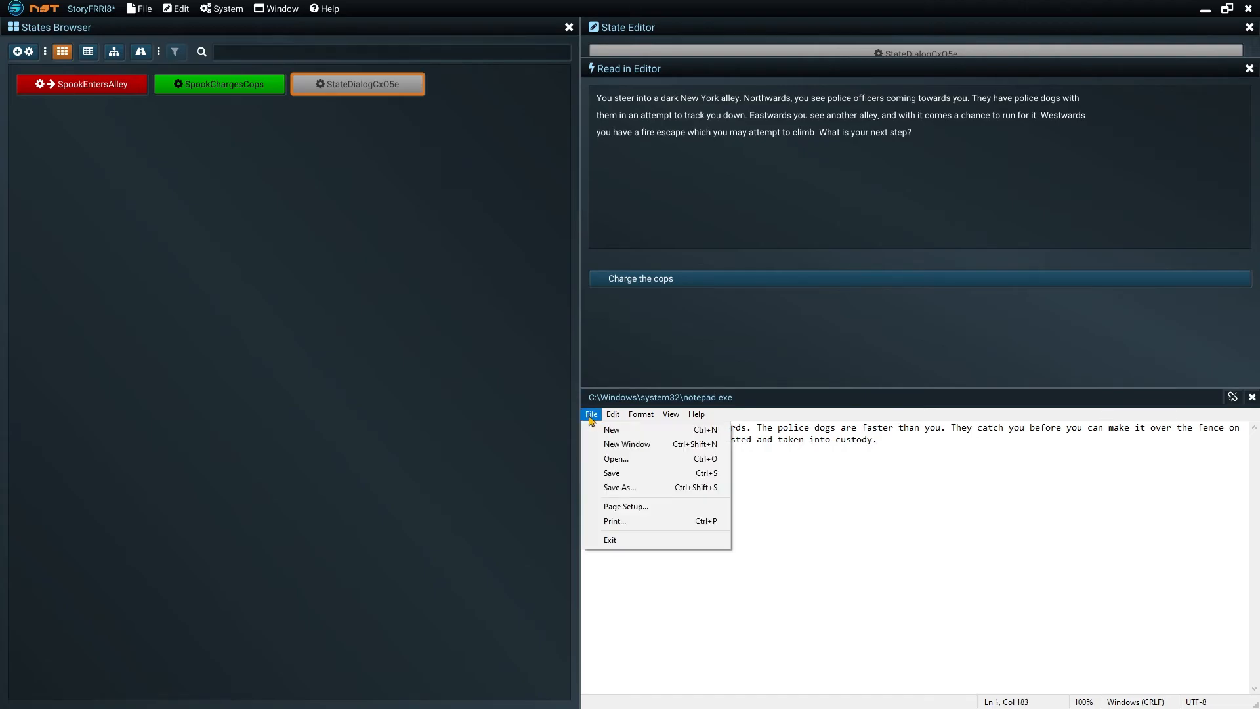
click(612, 473)
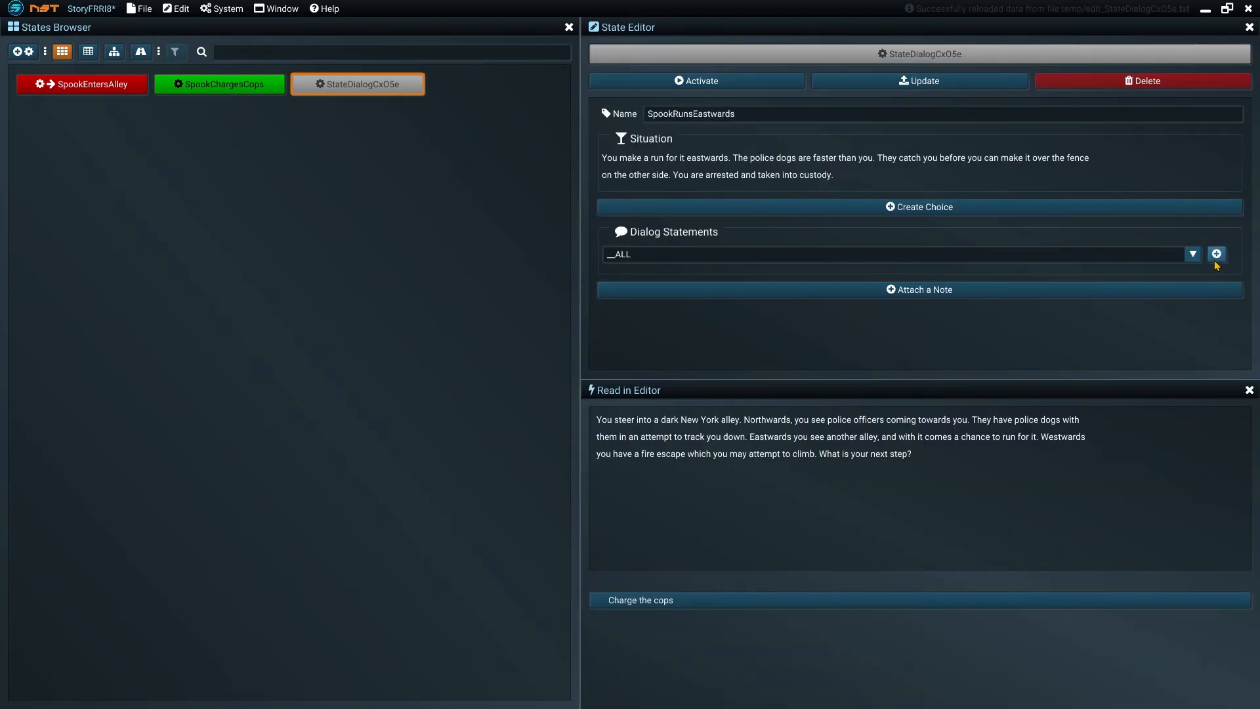
click(1216, 256)
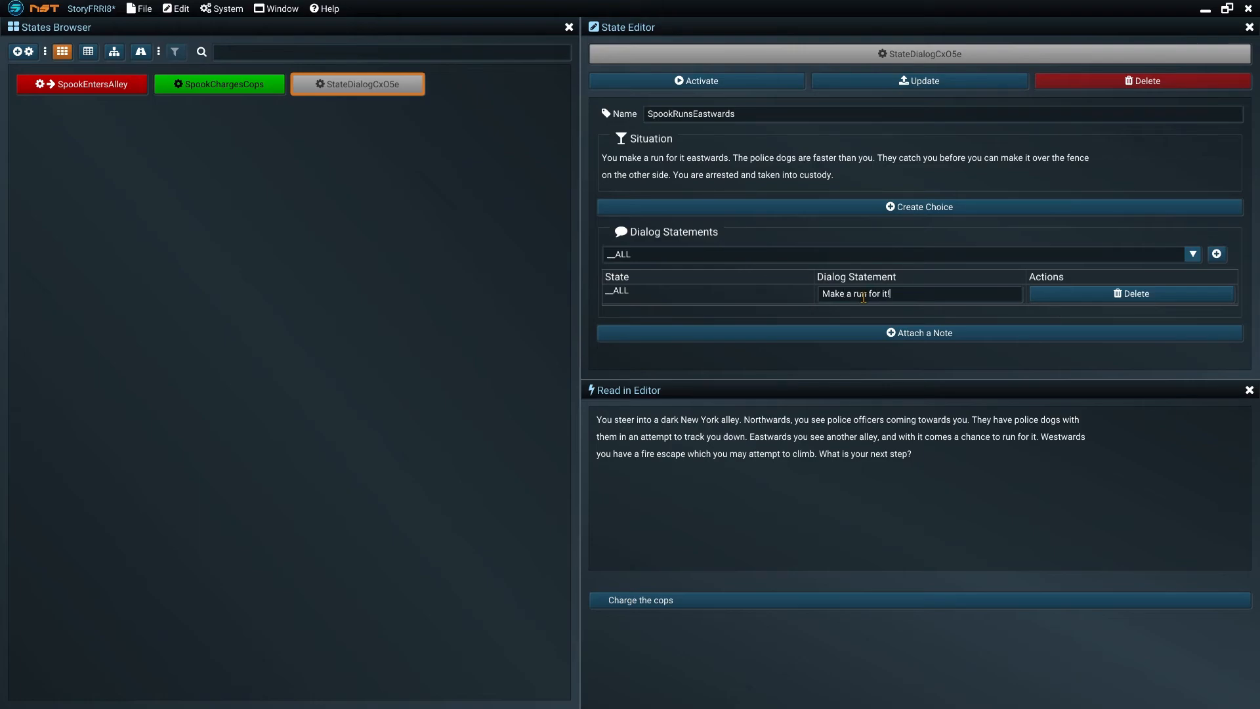
click(900, 89)
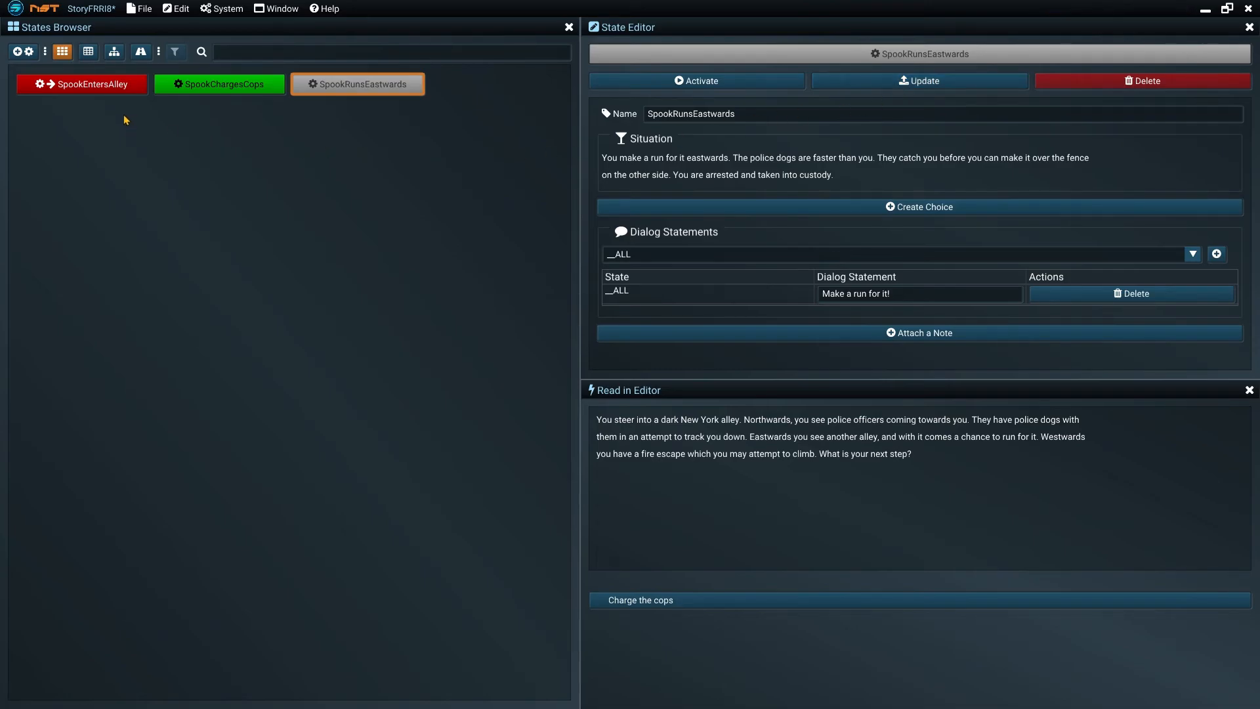
Create a third choice from the SpookEntersAlley state and enter SpookTakesTheStairs as its name
click(111, 85)
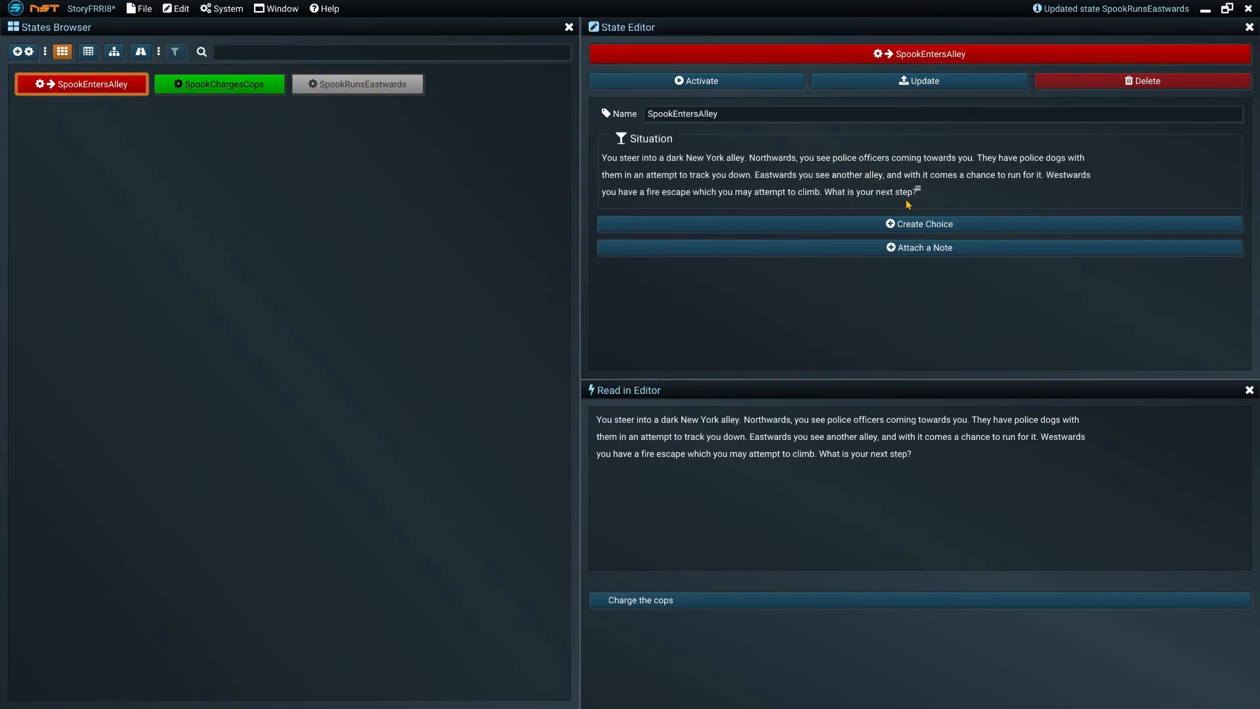
click(923, 227)
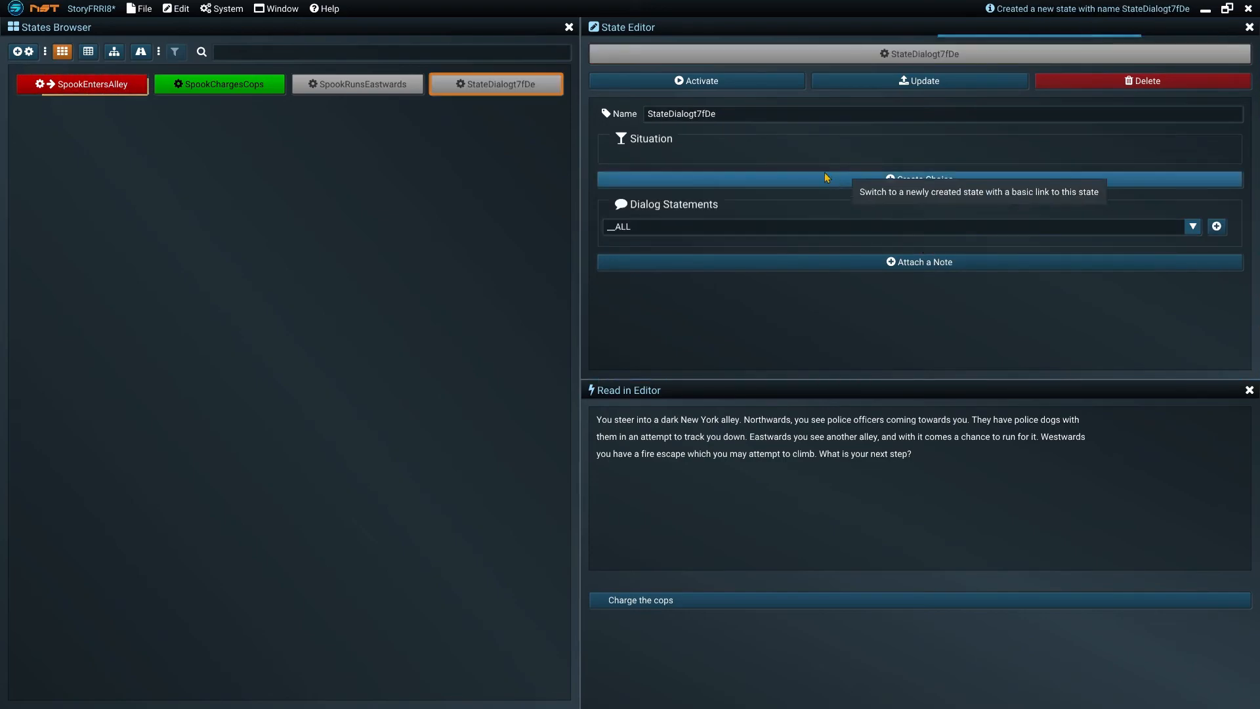
double_click(756, 119)
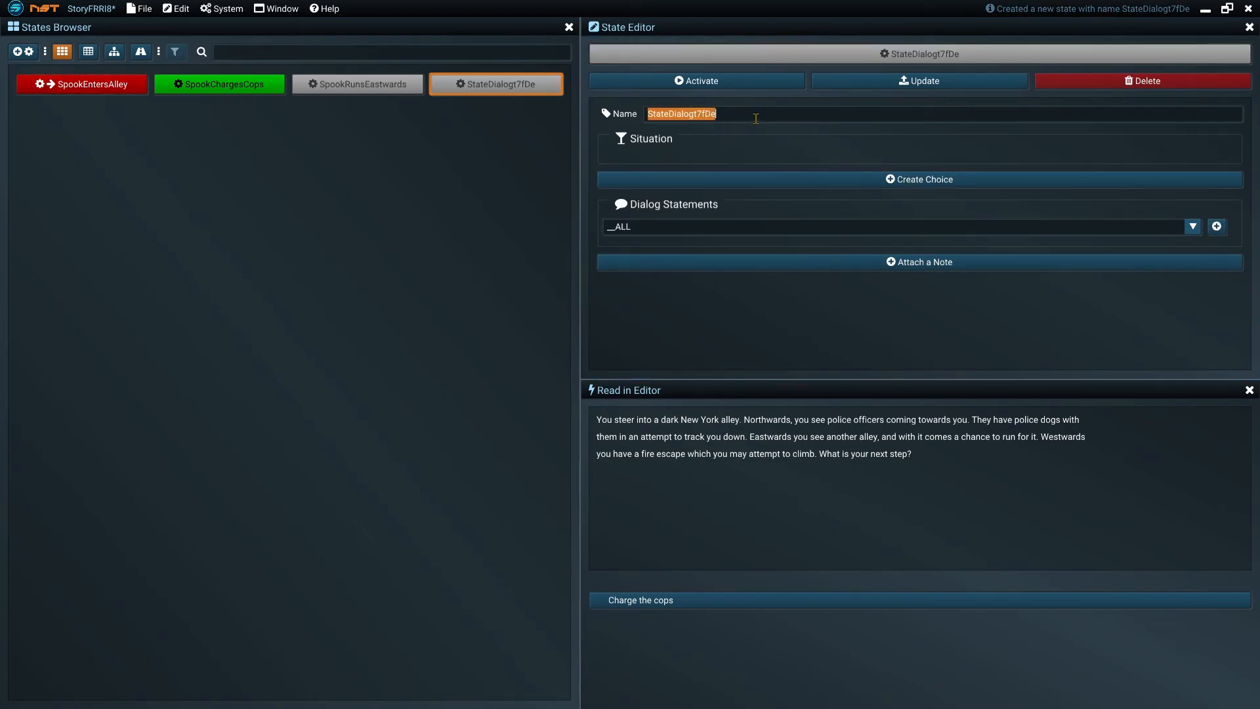
text(SpookTakesTheStairs)
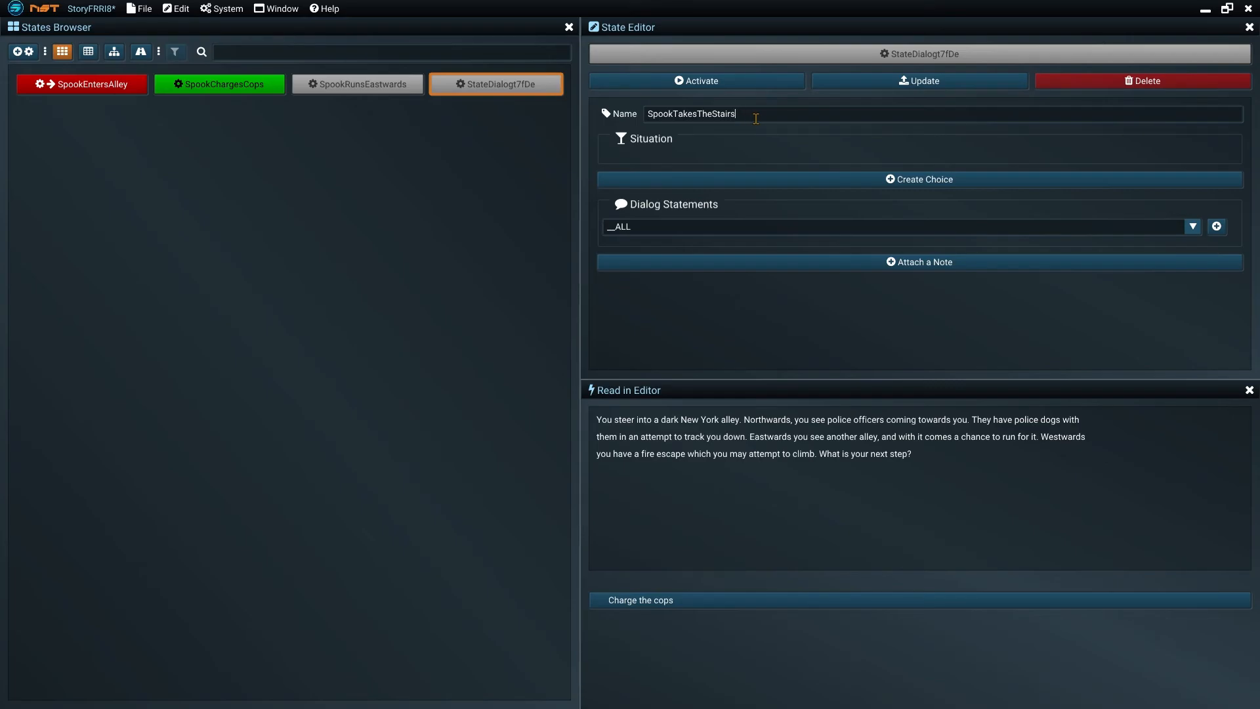
Write and save the situation in Notepad: you climb the fire escape into a dark, lavish apartment with strange light behind the bookshelves. What will you do?
right_click(761, 149)
mouse_move(798, 157)
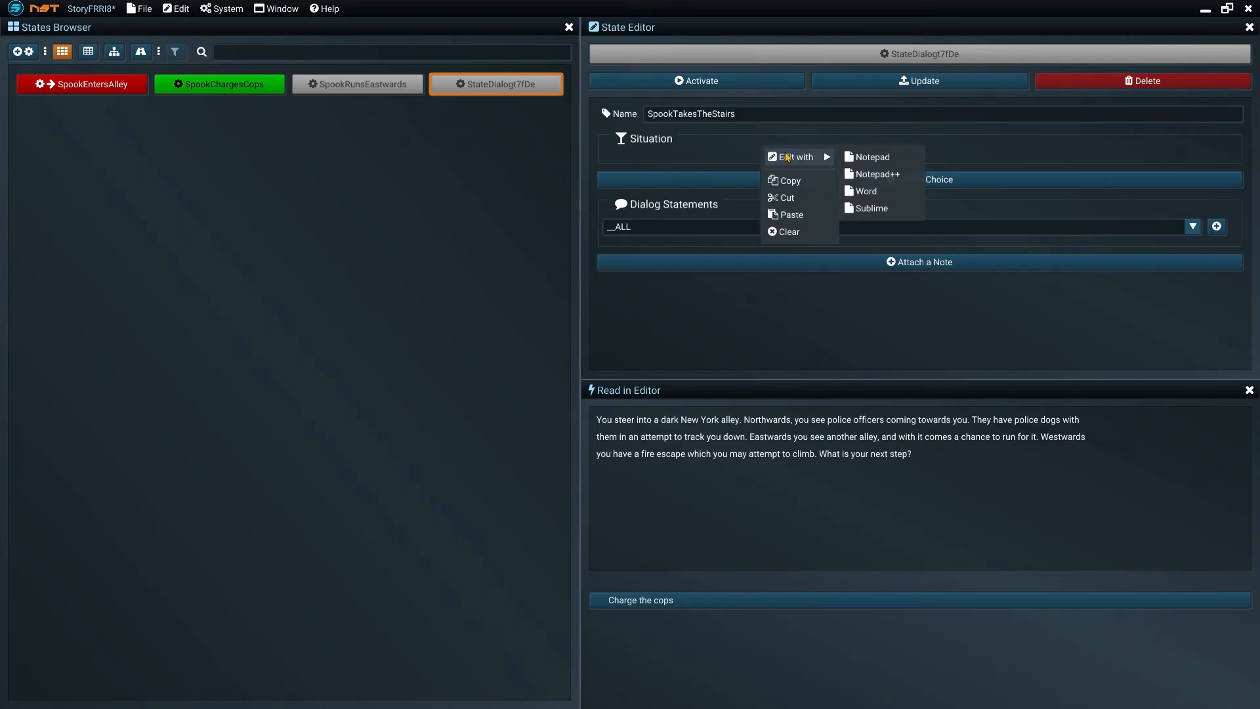
click(869, 157)
text(You climb the fire escape )
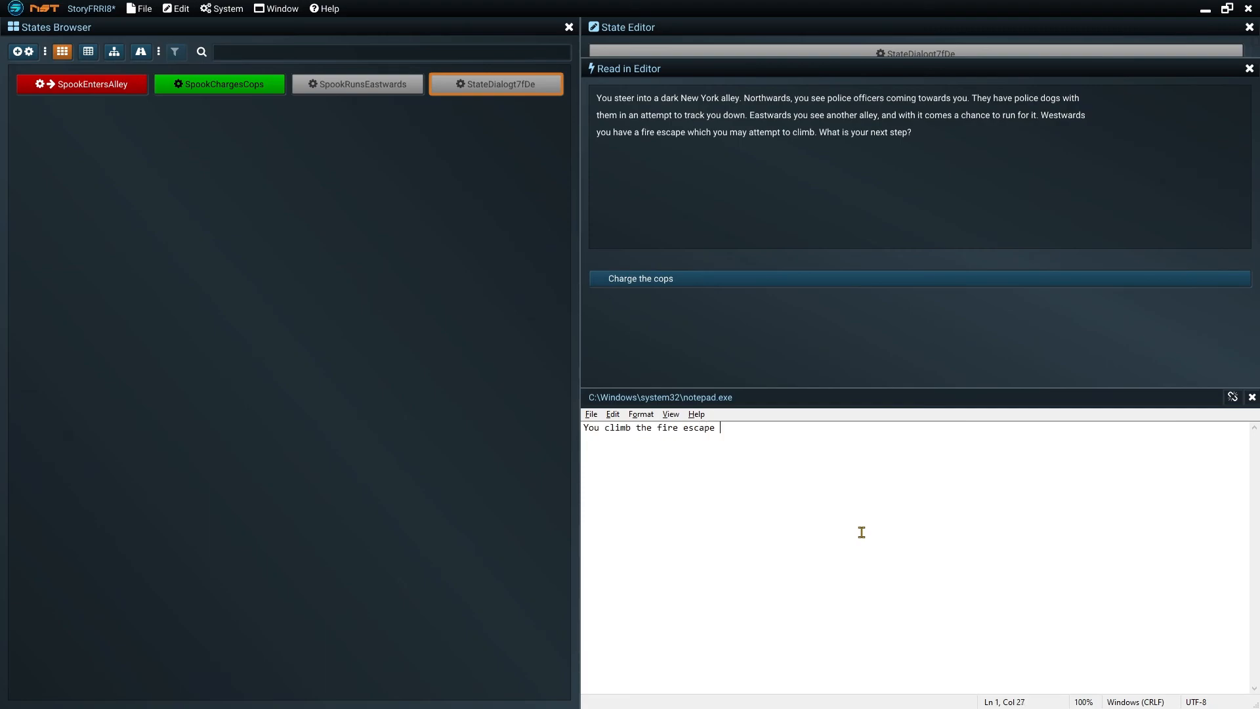
text(stairs and go inside an apartment)
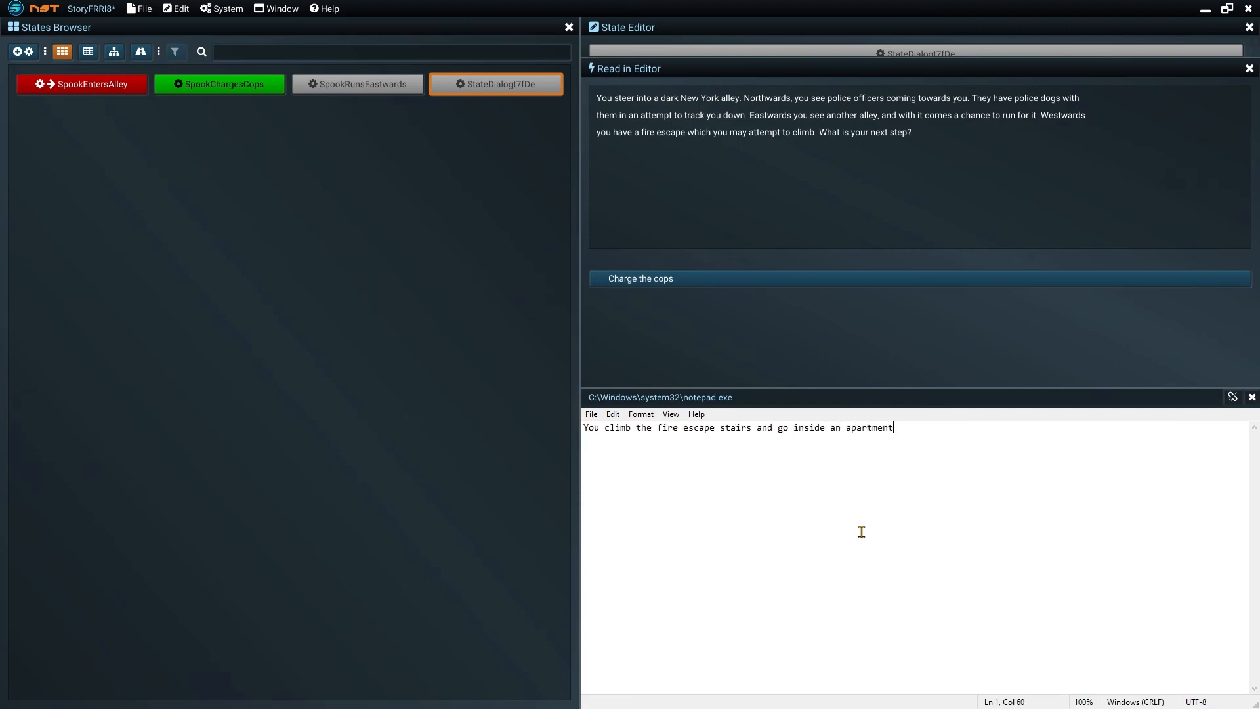
text( through the window. It's a lavish apartment like you never would'v)
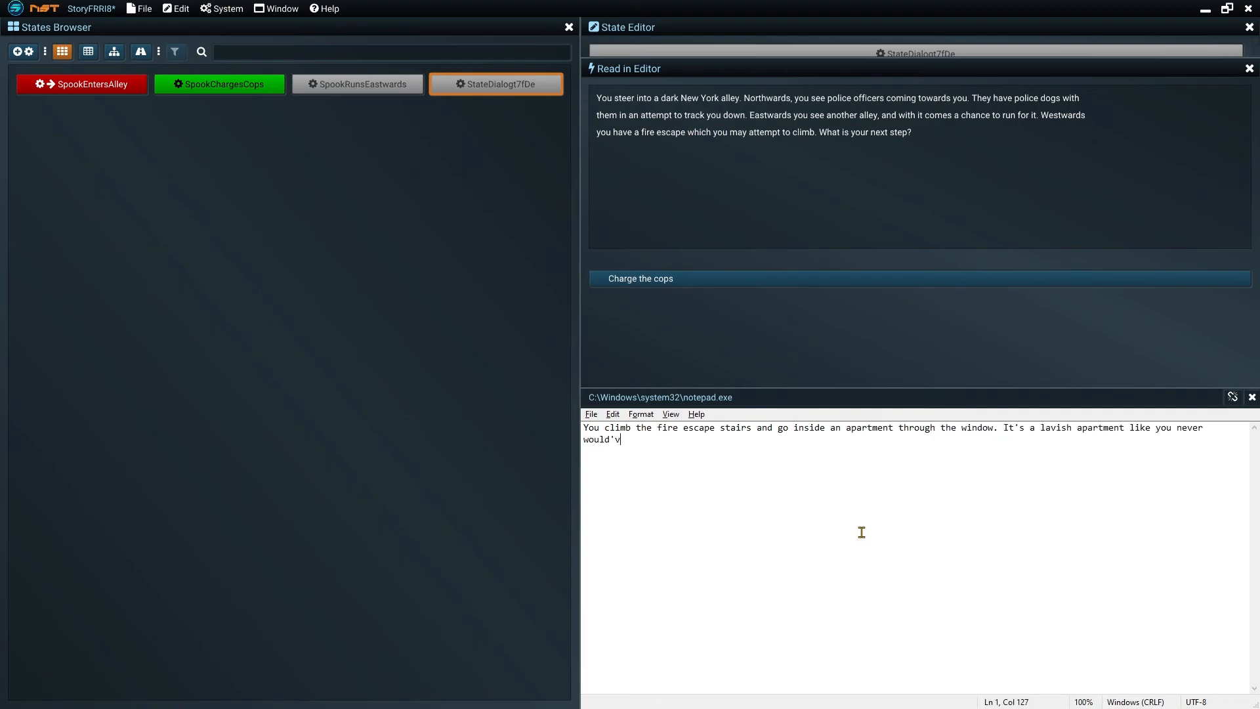
text(e expected in this part of town. It's dark, but there is a strange)
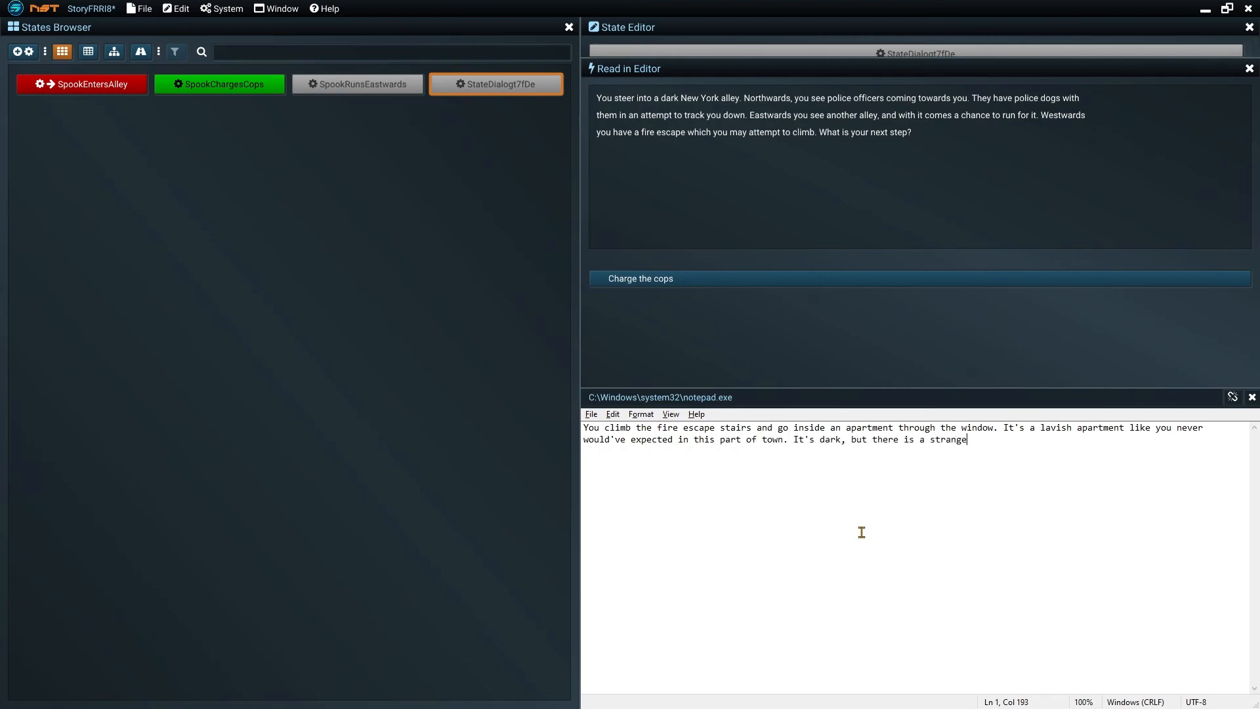
text( light coming from behind the book)
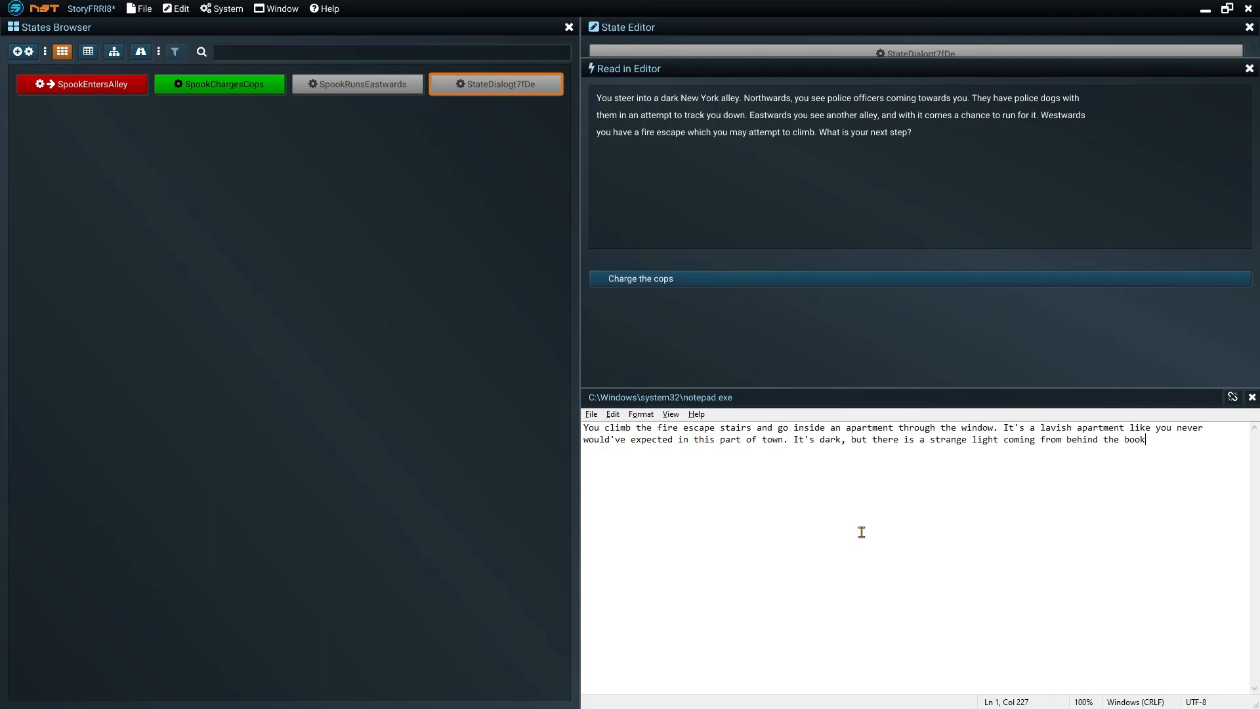
text(shelves. What will you do?)
click(593, 415)
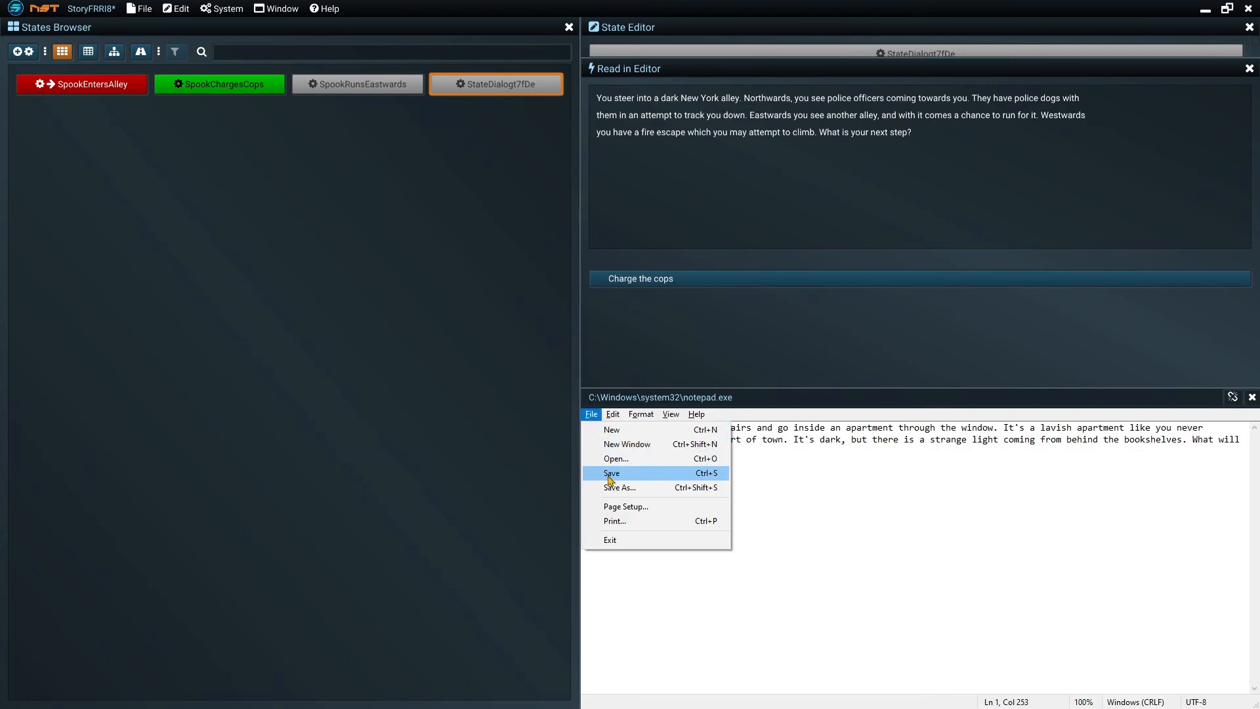
click(723, 471)
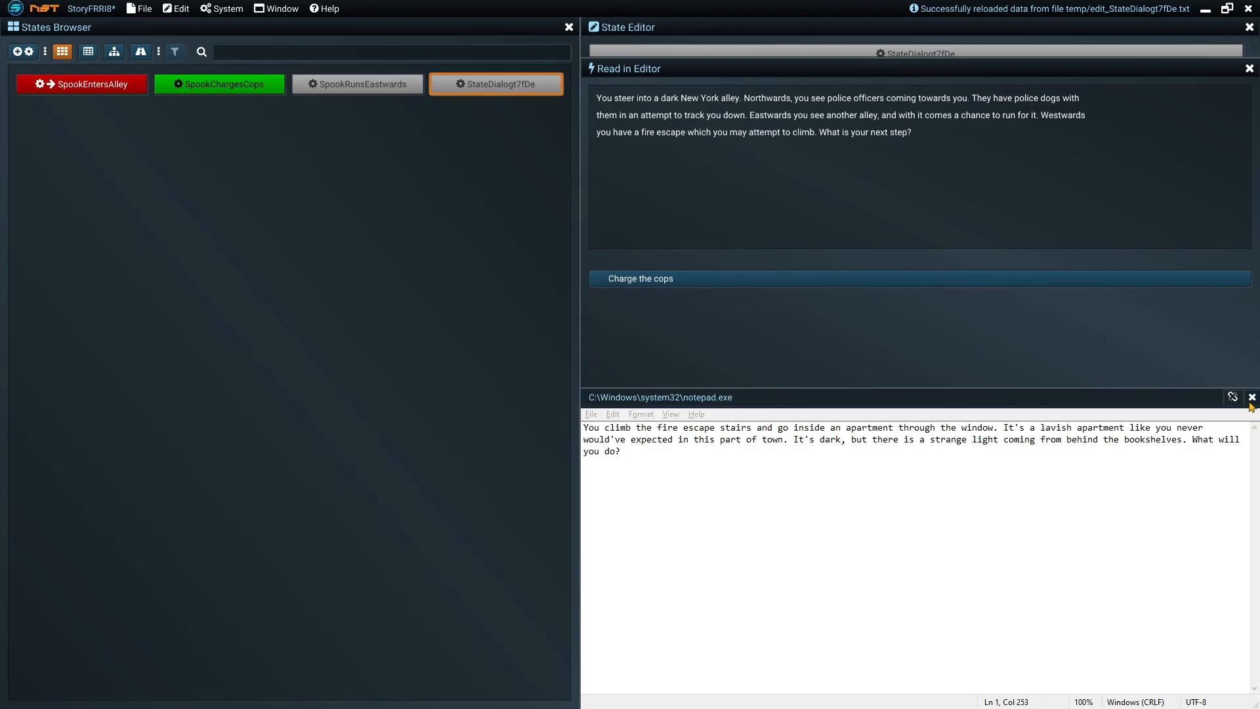
click(1252, 397)
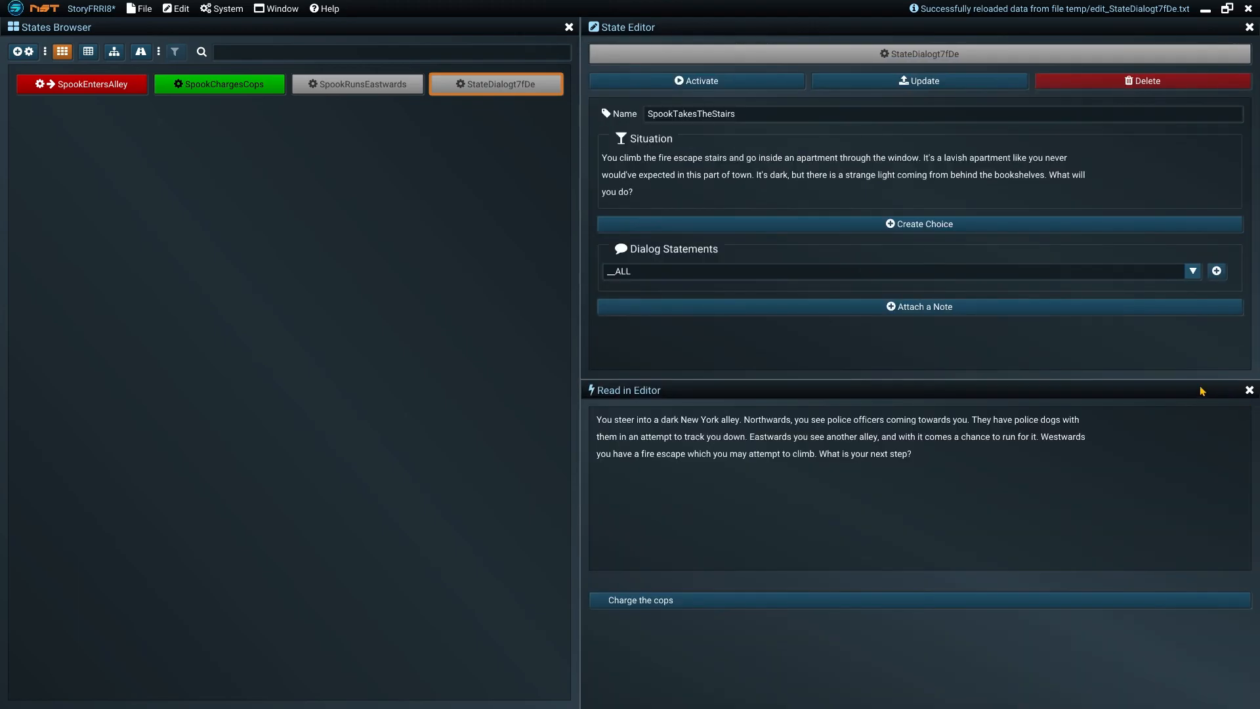
Add the __ALL dialog statement "Take the stairs!" to SpookTakesTheStairs and update the state
click(1217, 271)
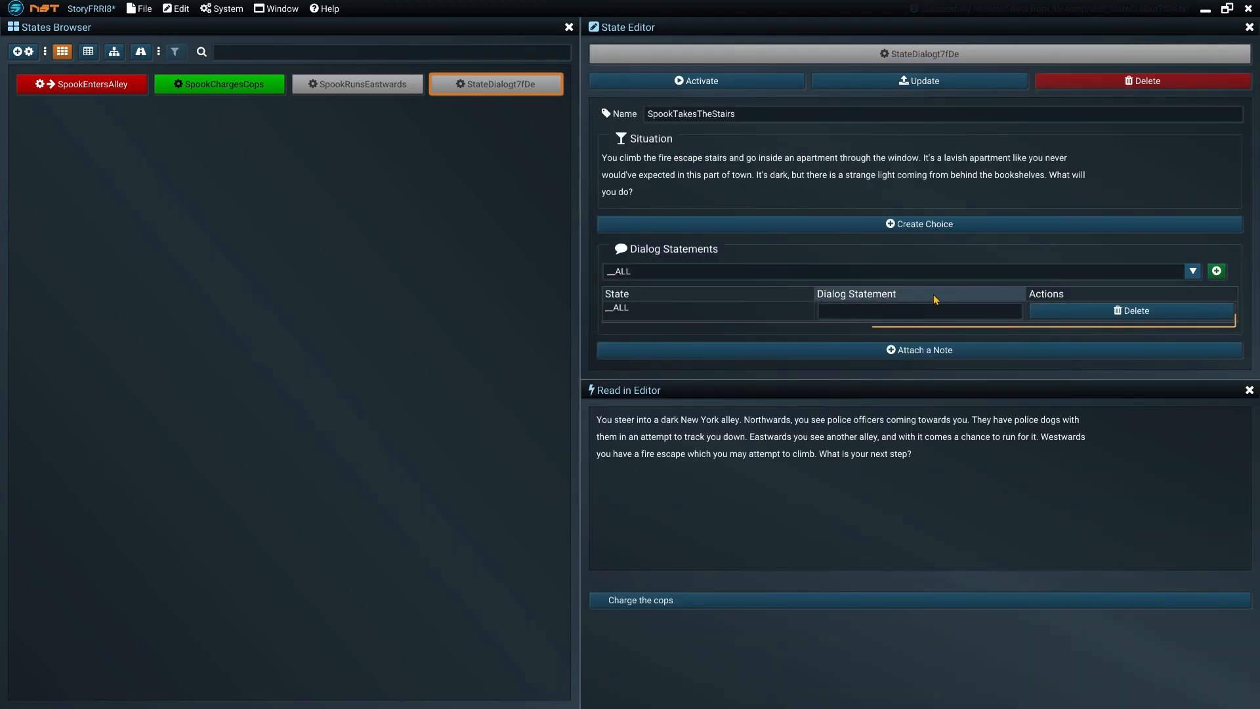
click(893, 309)
text(Take the stairs!)
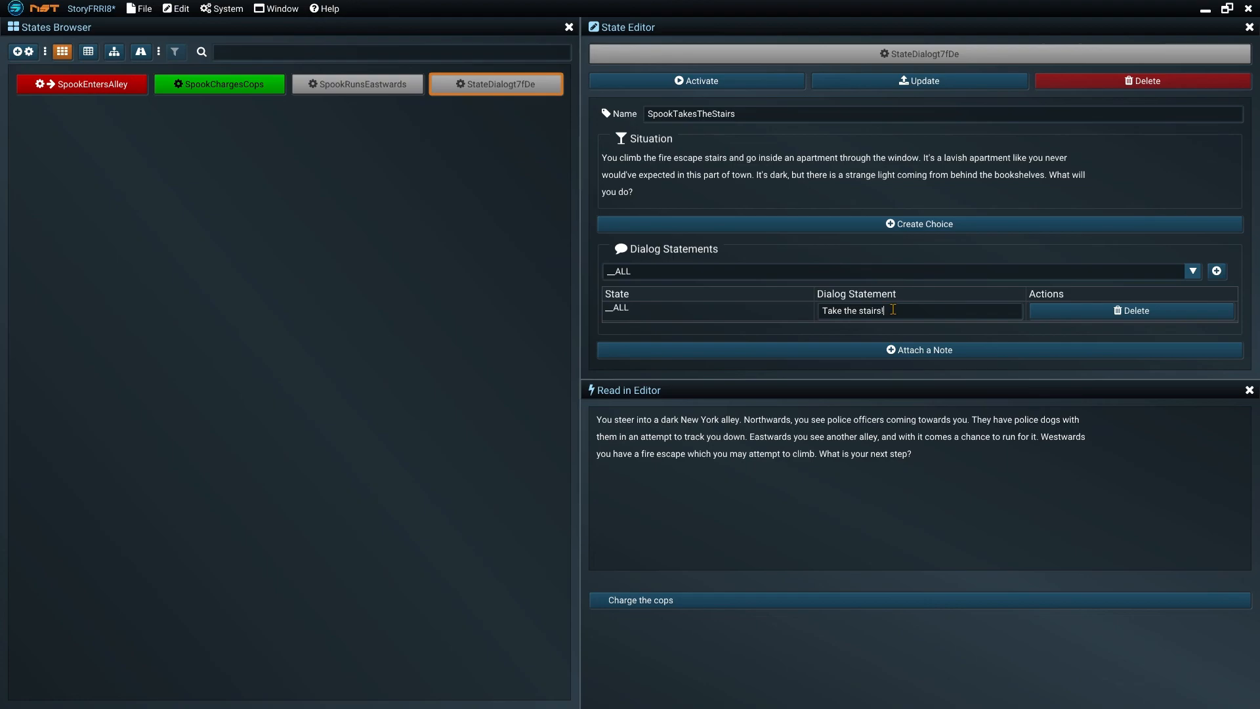
click(914, 87)
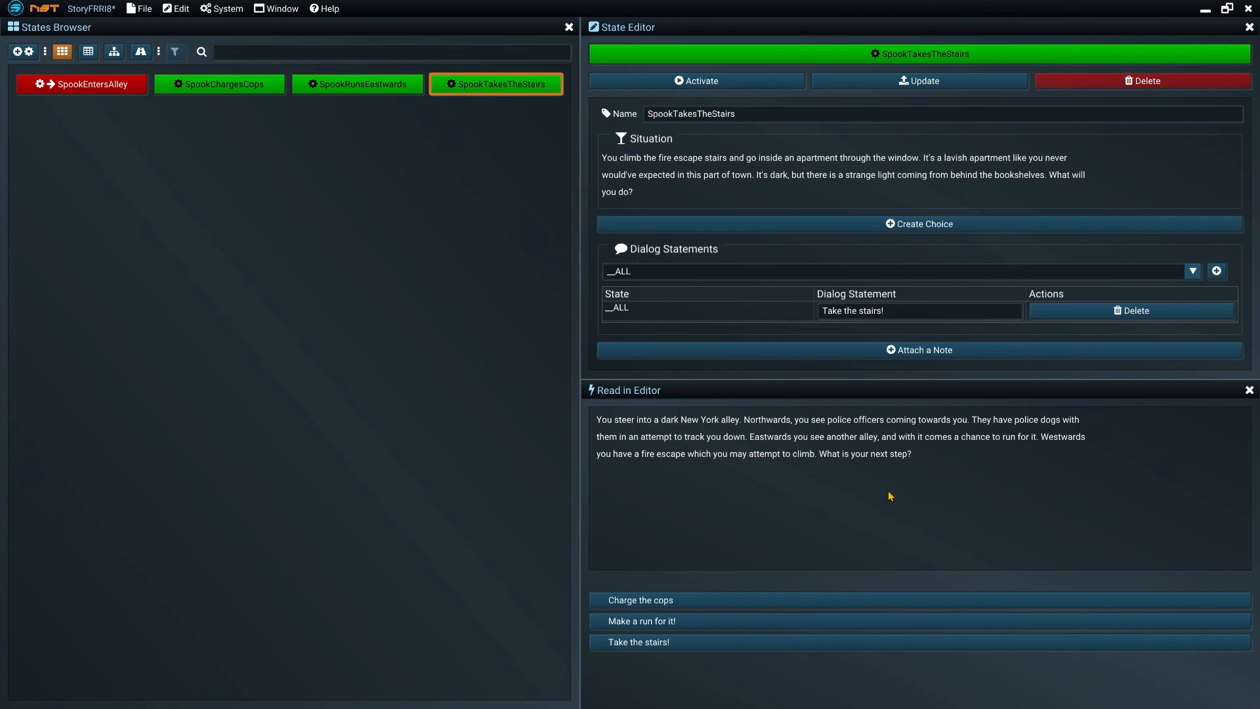
Test the "Charge the cops", "Make a run for it!" and "Take the stairs!" choices in Read in Editor, resetting the story after each
click(706, 599)
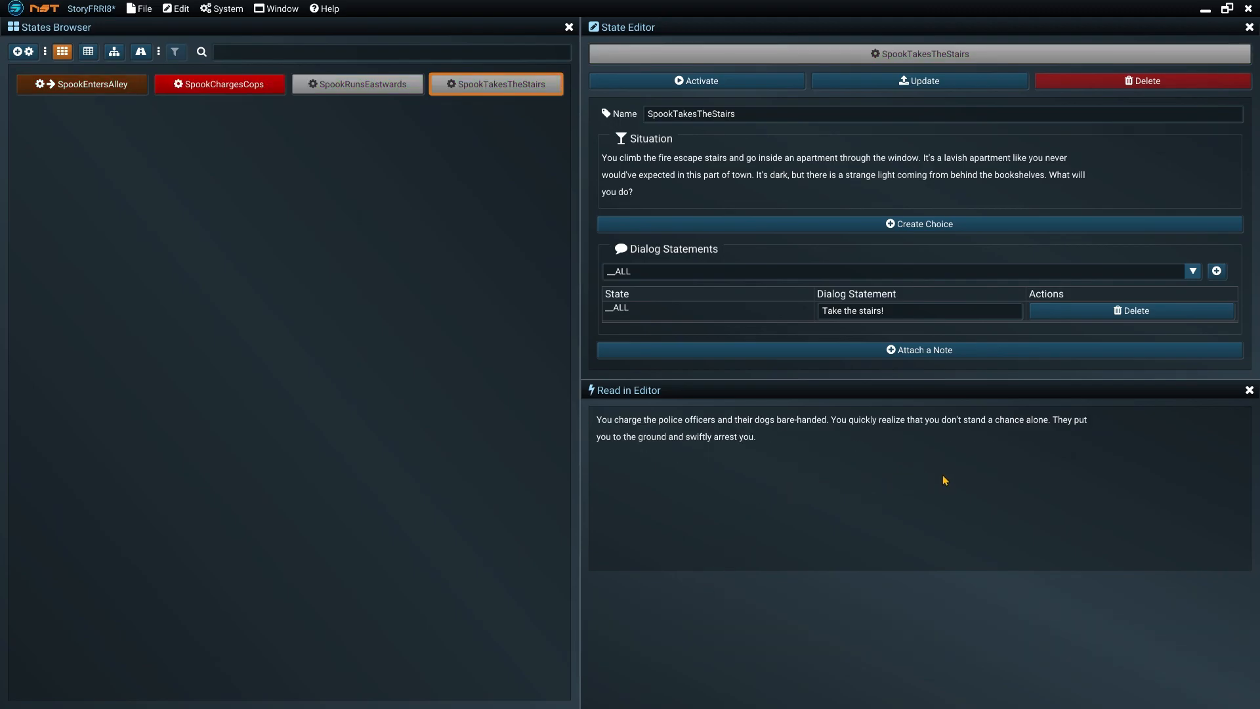
key(ctrl+r)
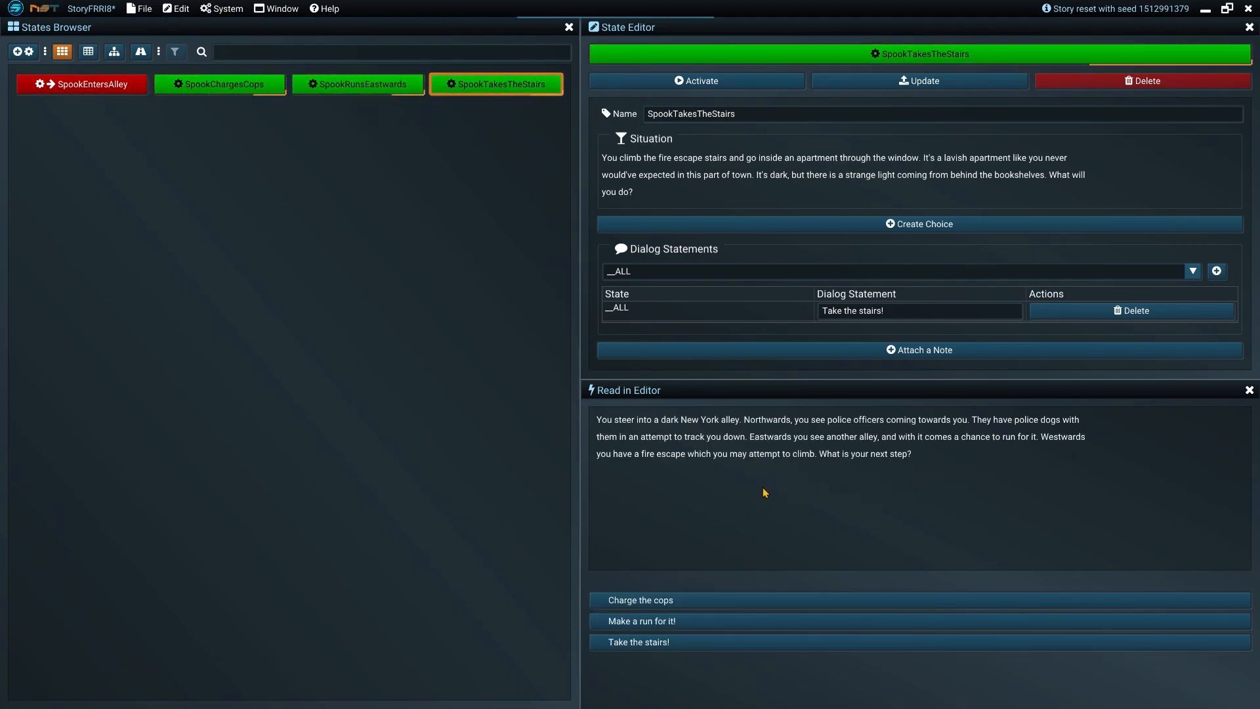
click(758, 621)
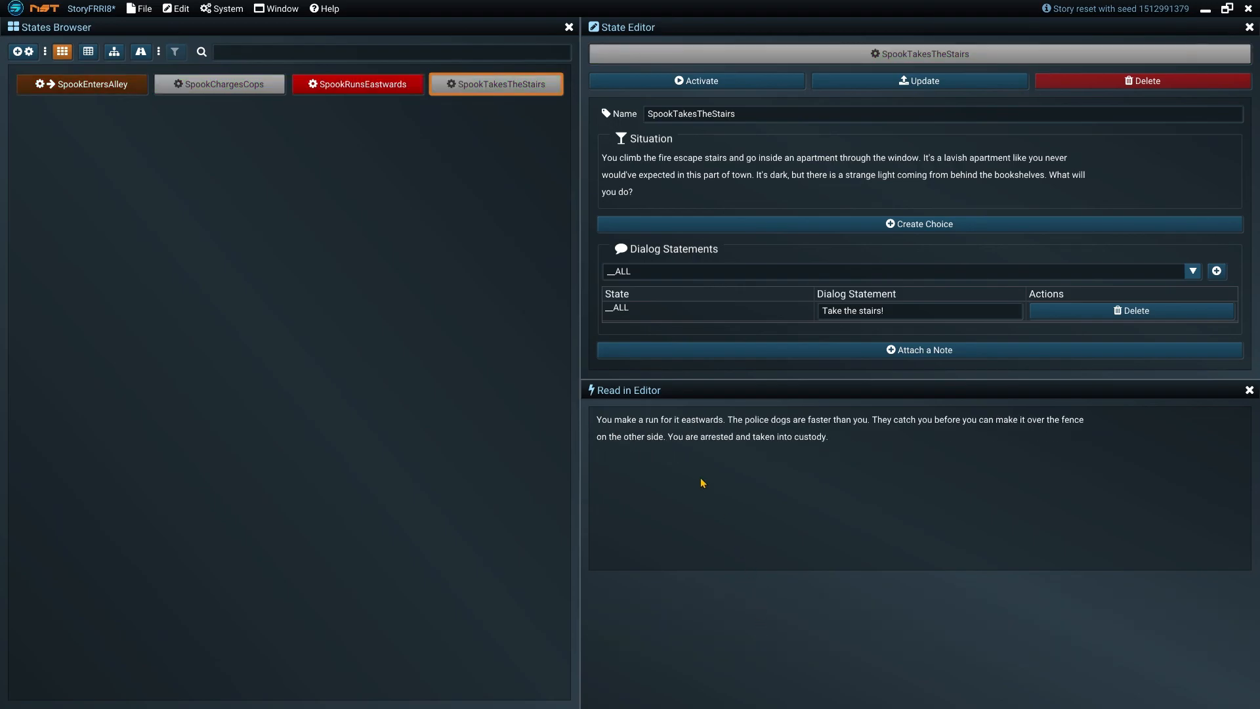
key(ctrl+r)
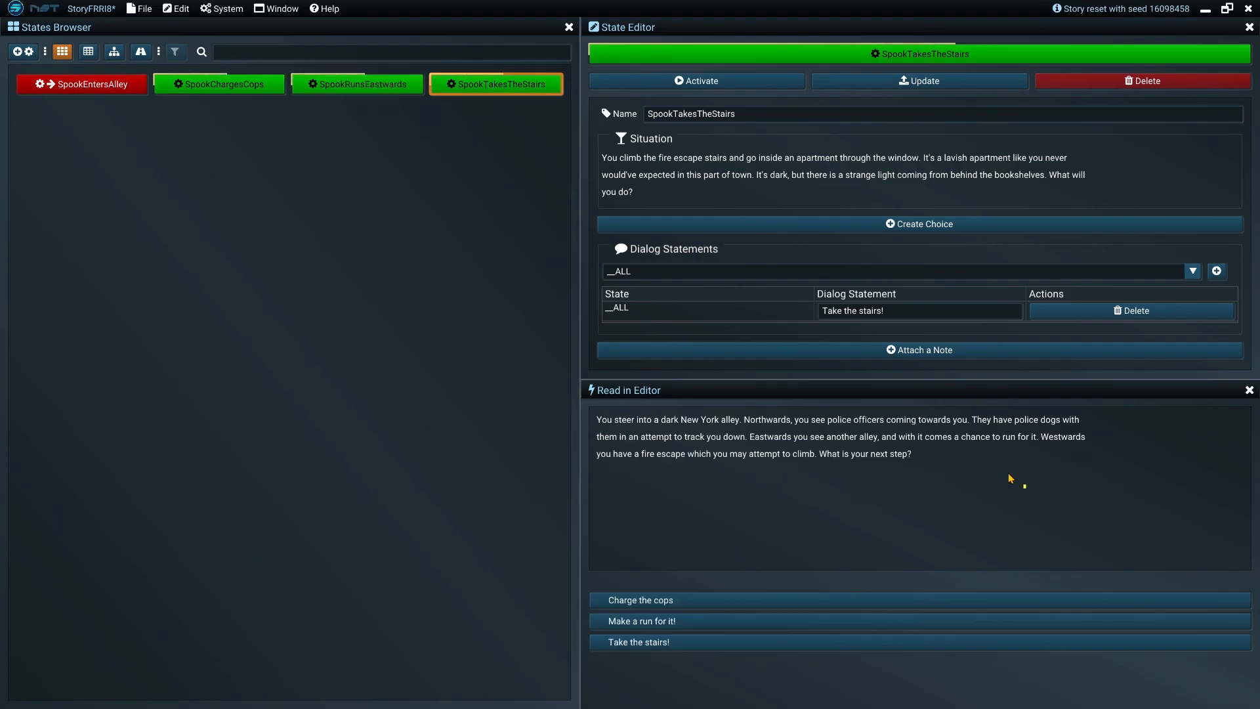
click(719, 647)
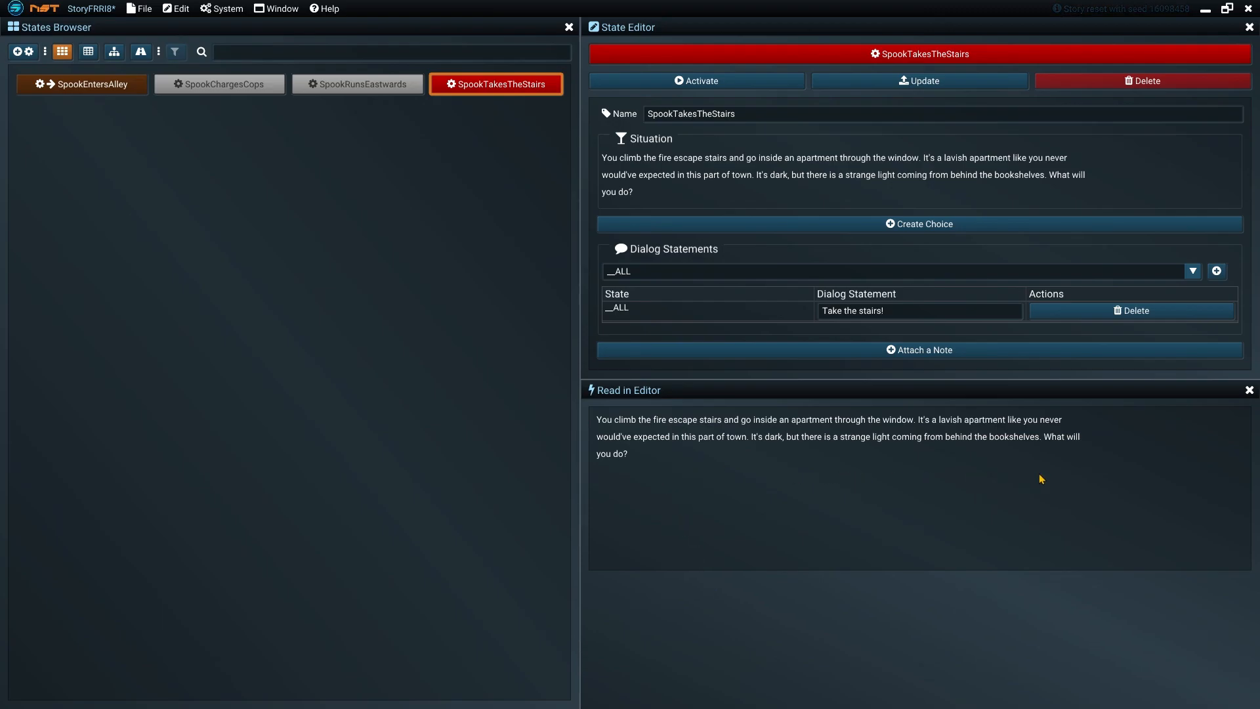
key(ctrl+r)
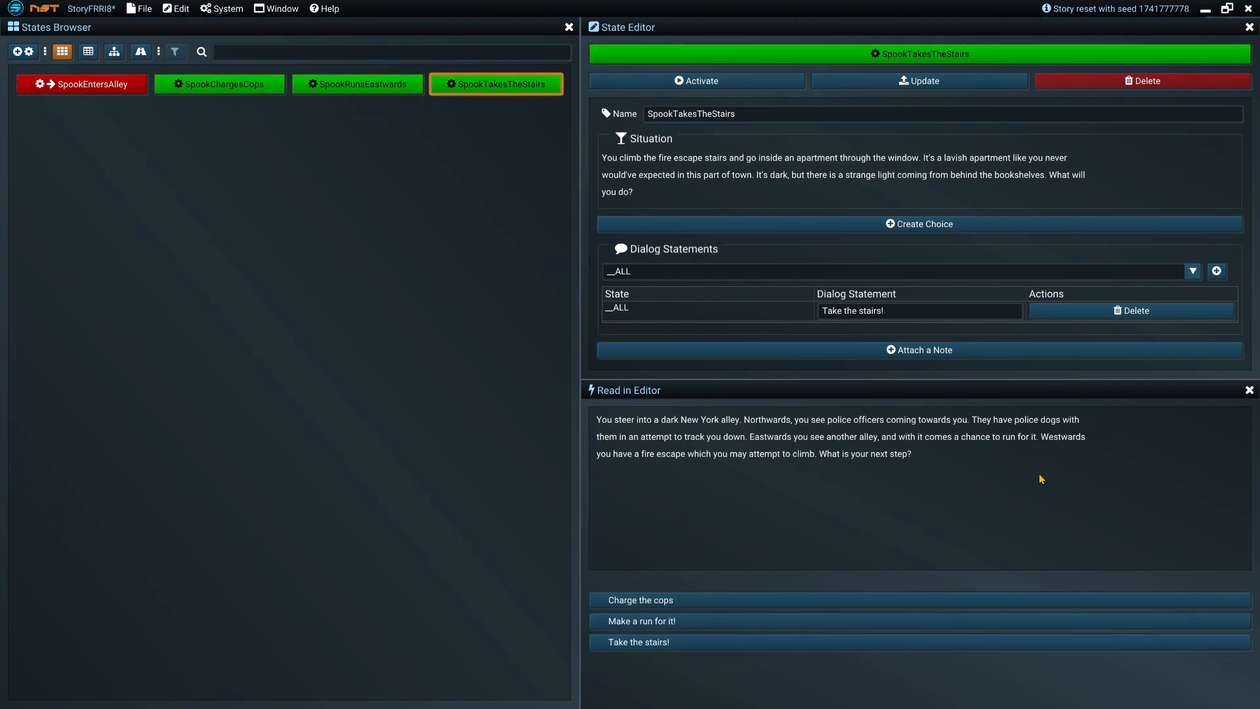